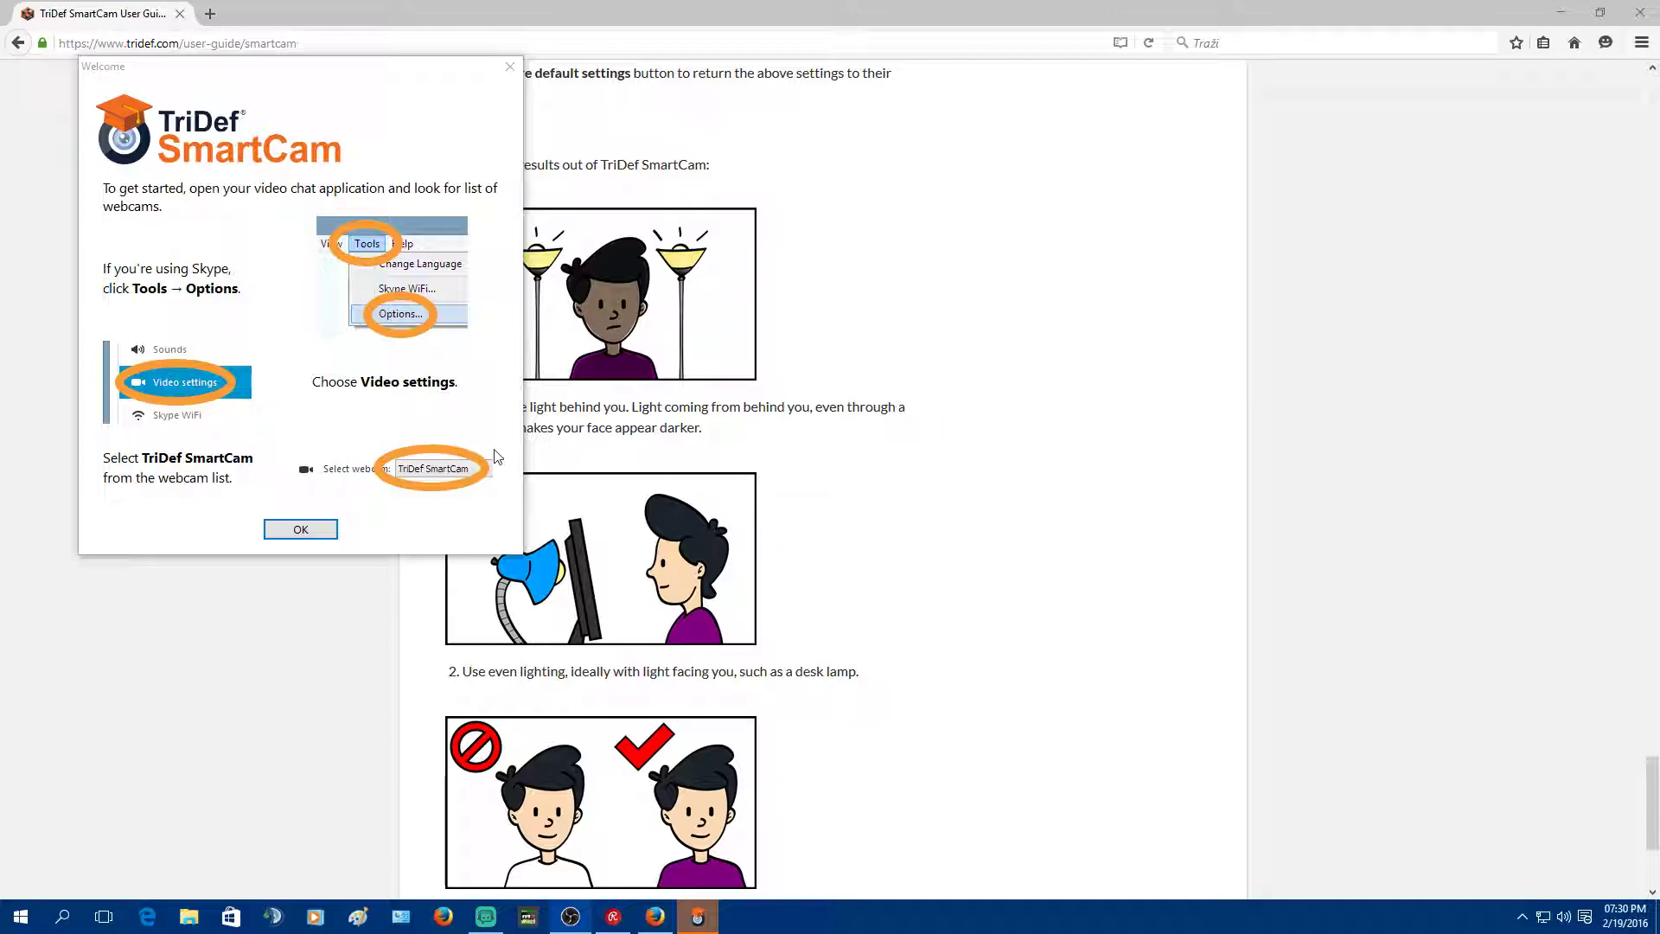
Bring Firefox forward and scroll back to the top of the TriDef SmartCam User Guide
left_click(832, 397)
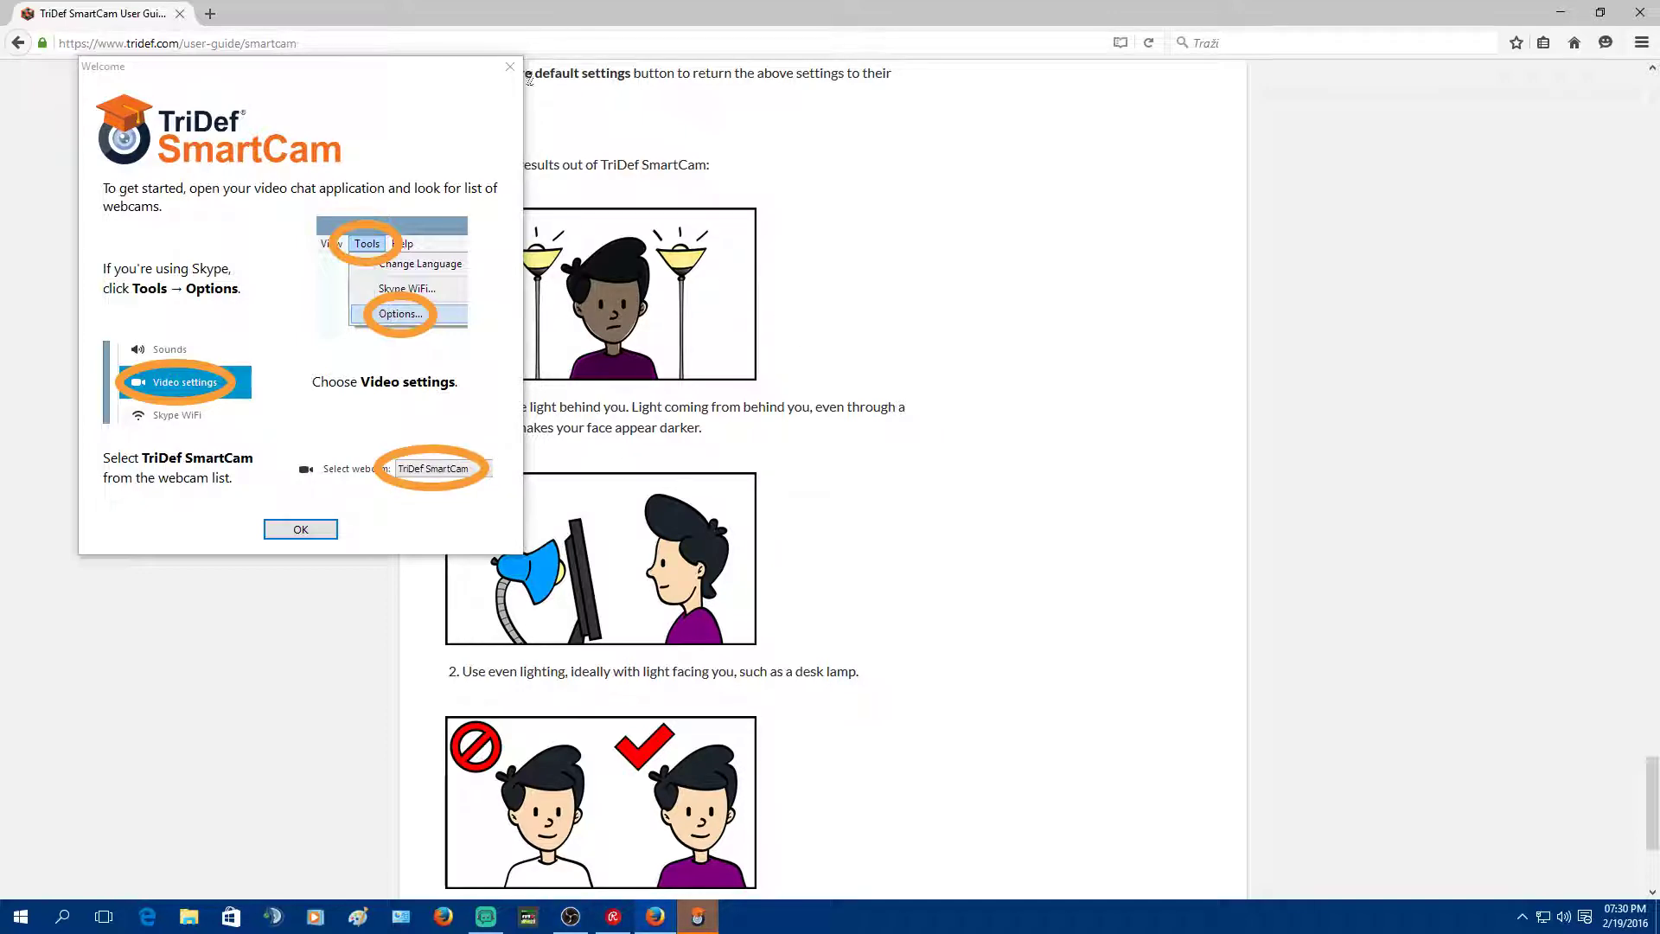
scroll(989, 177, "up", 10)
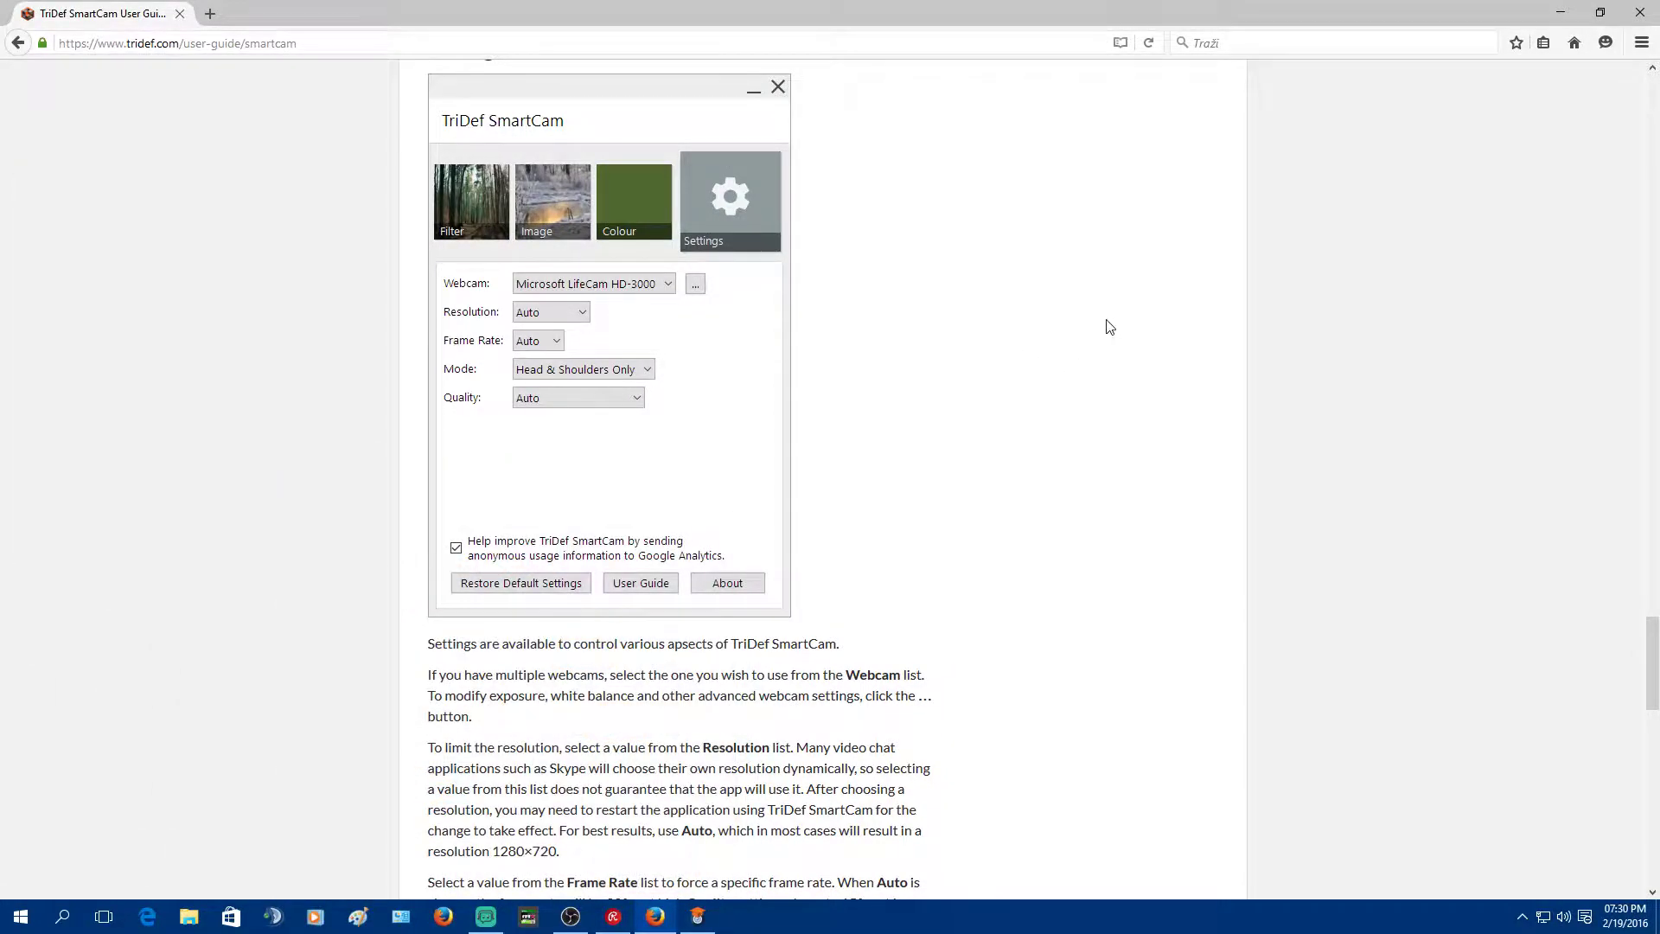
scroll(1109, 326, "up", 10)
scroll(1104, 325, "up", 15)
scroll(1105, 326, "up", 2)
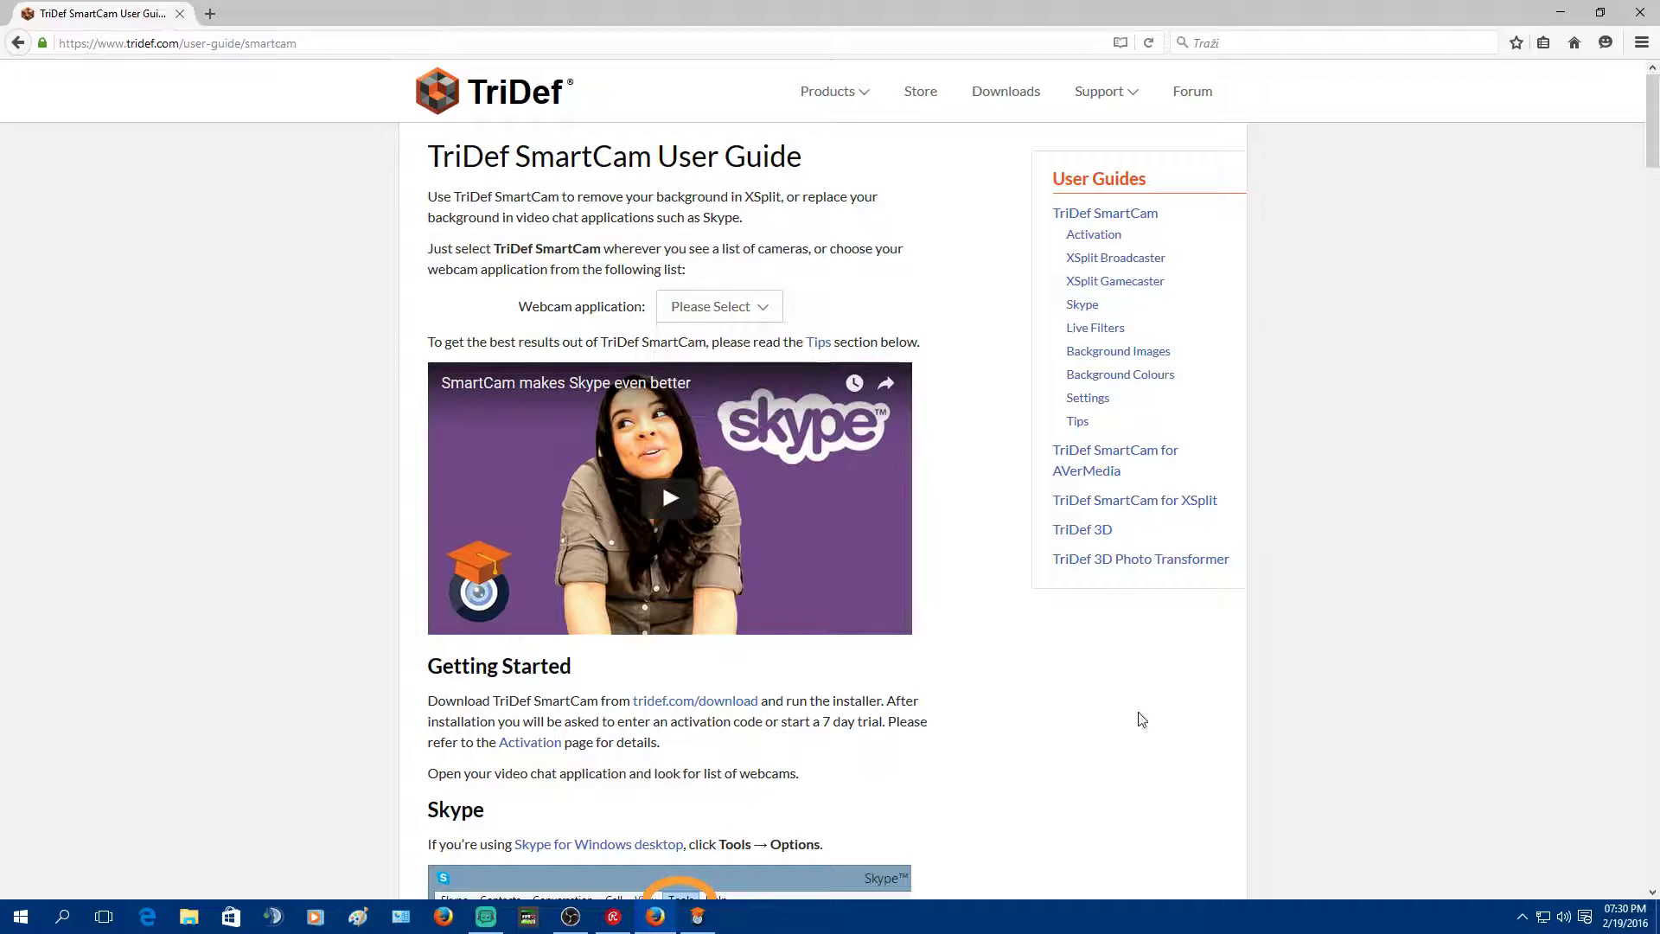
Go to the tridef.com Downloads page listing TriDef SmartCam 1.6.3
left_click(983, 106)
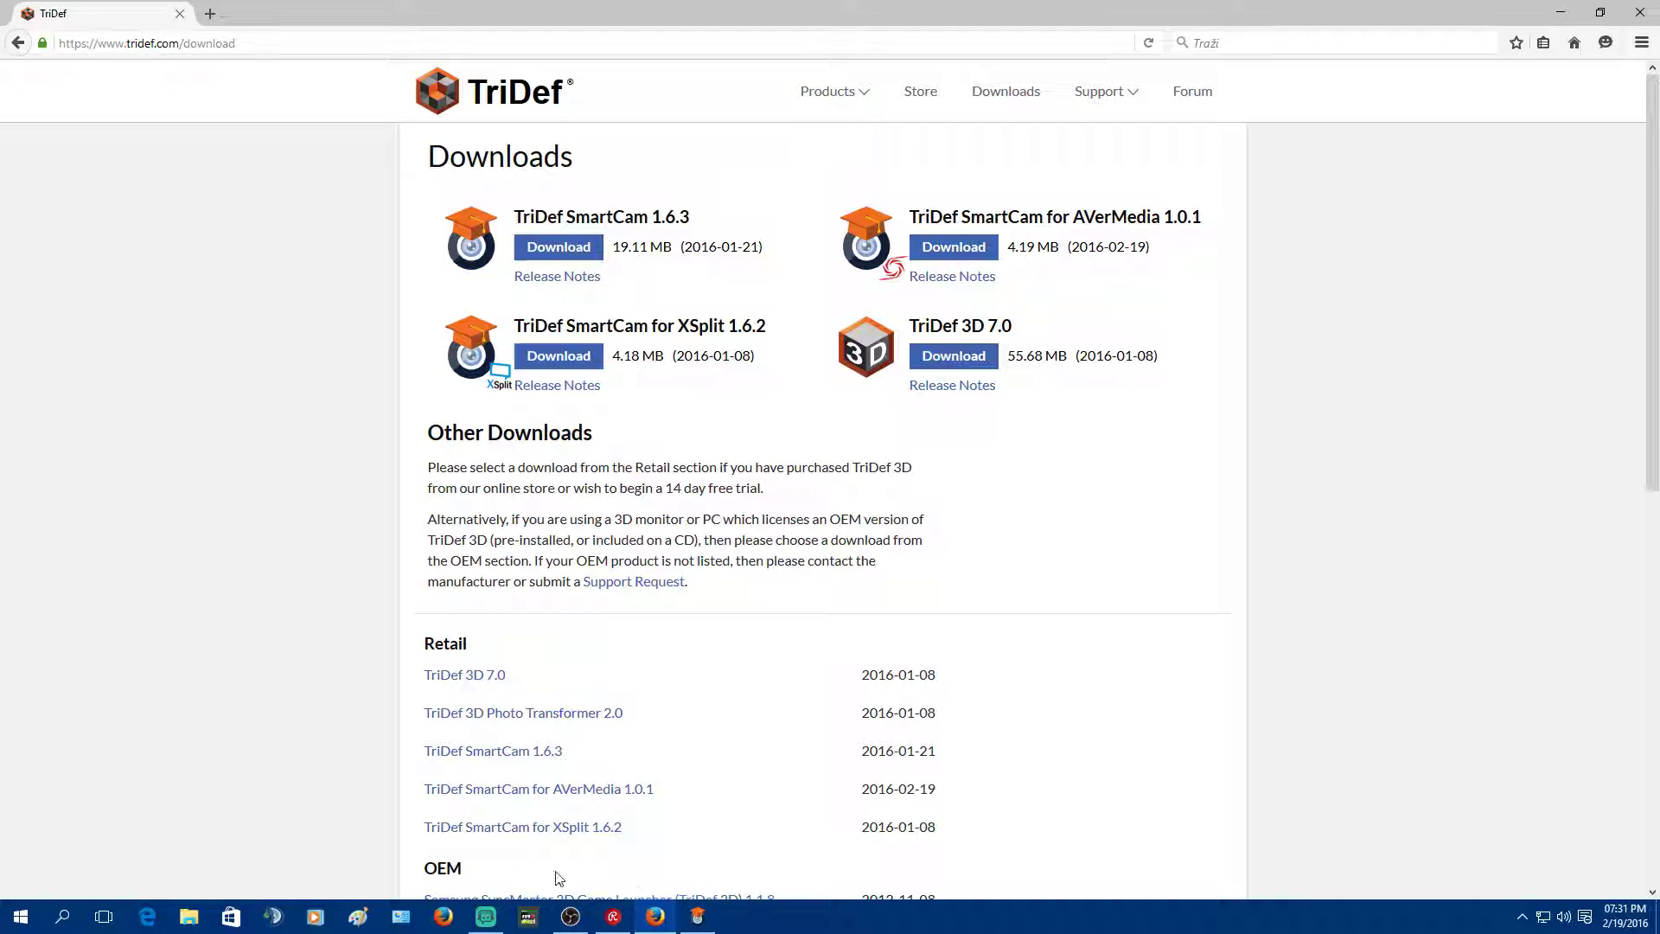
Bring up TriDef SmartCam, dismiss the welcome tips and show the webcam Settings
left_click(705, 914)
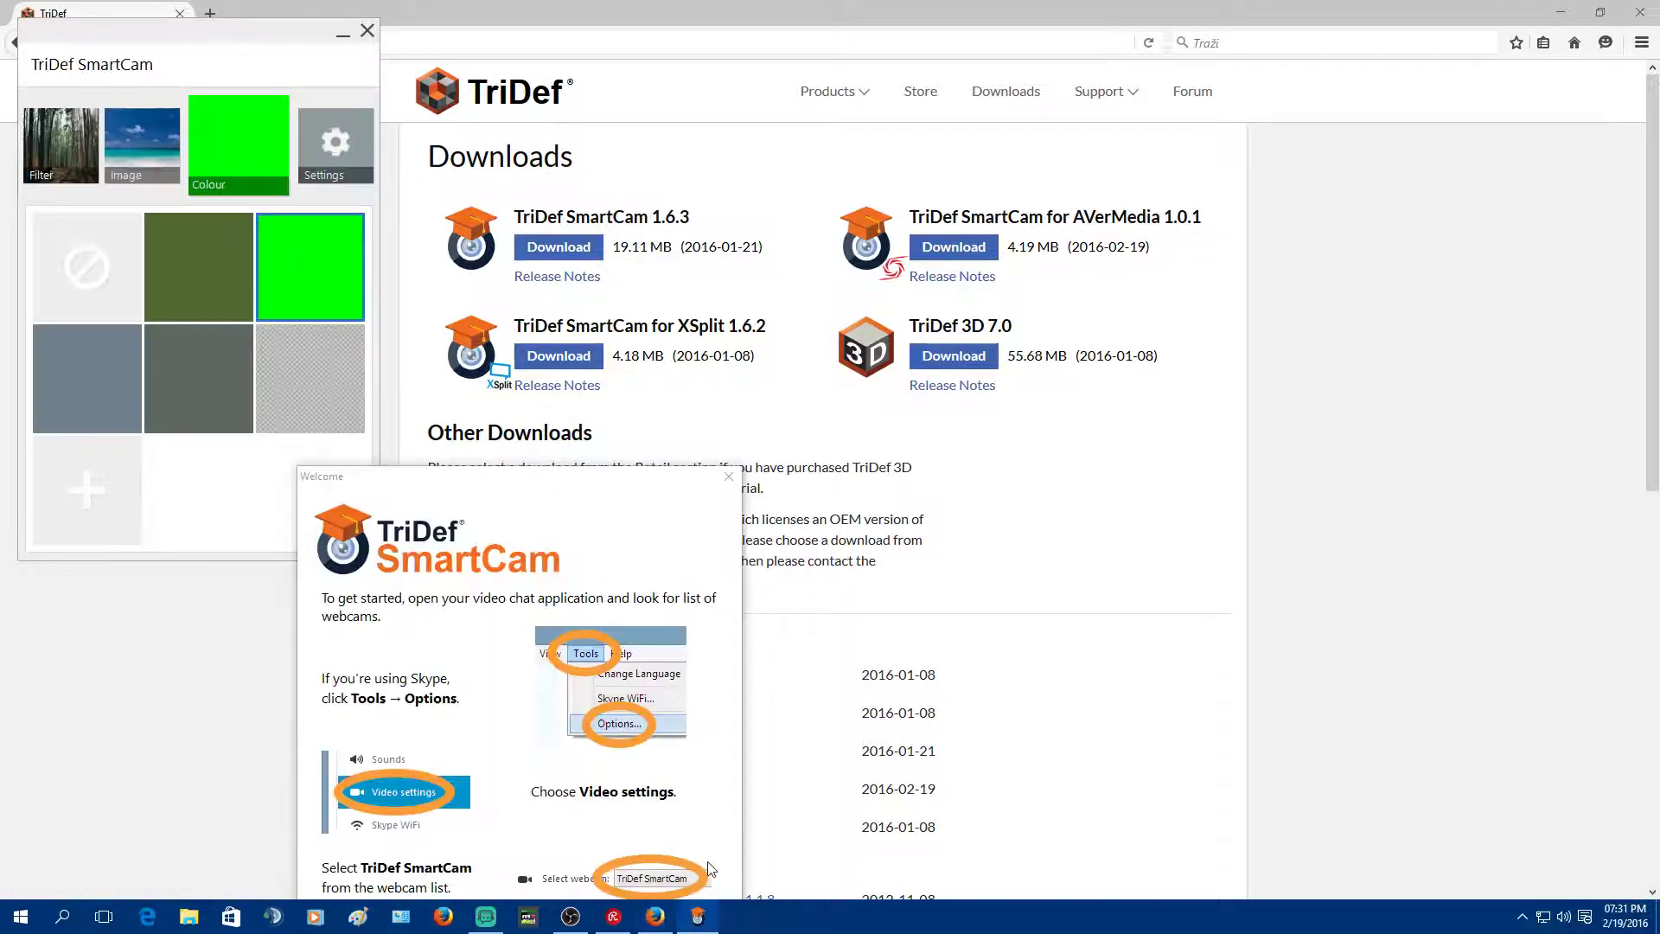
left_click_drag(622, 491, 586, 178)
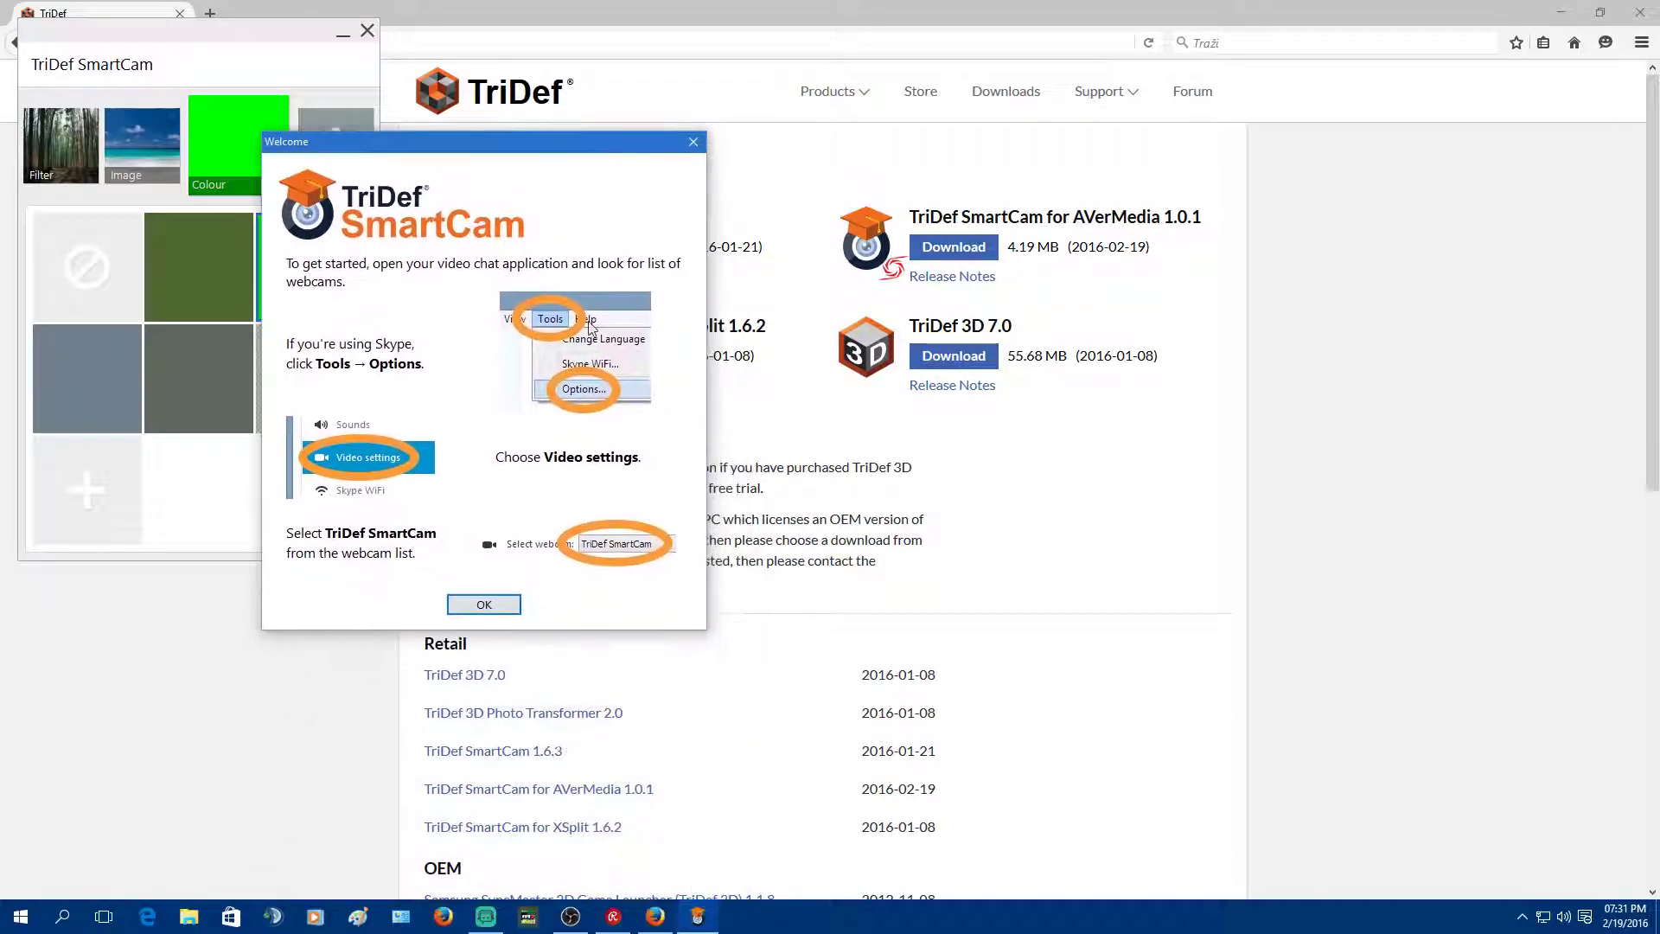
left_click(486, 620)
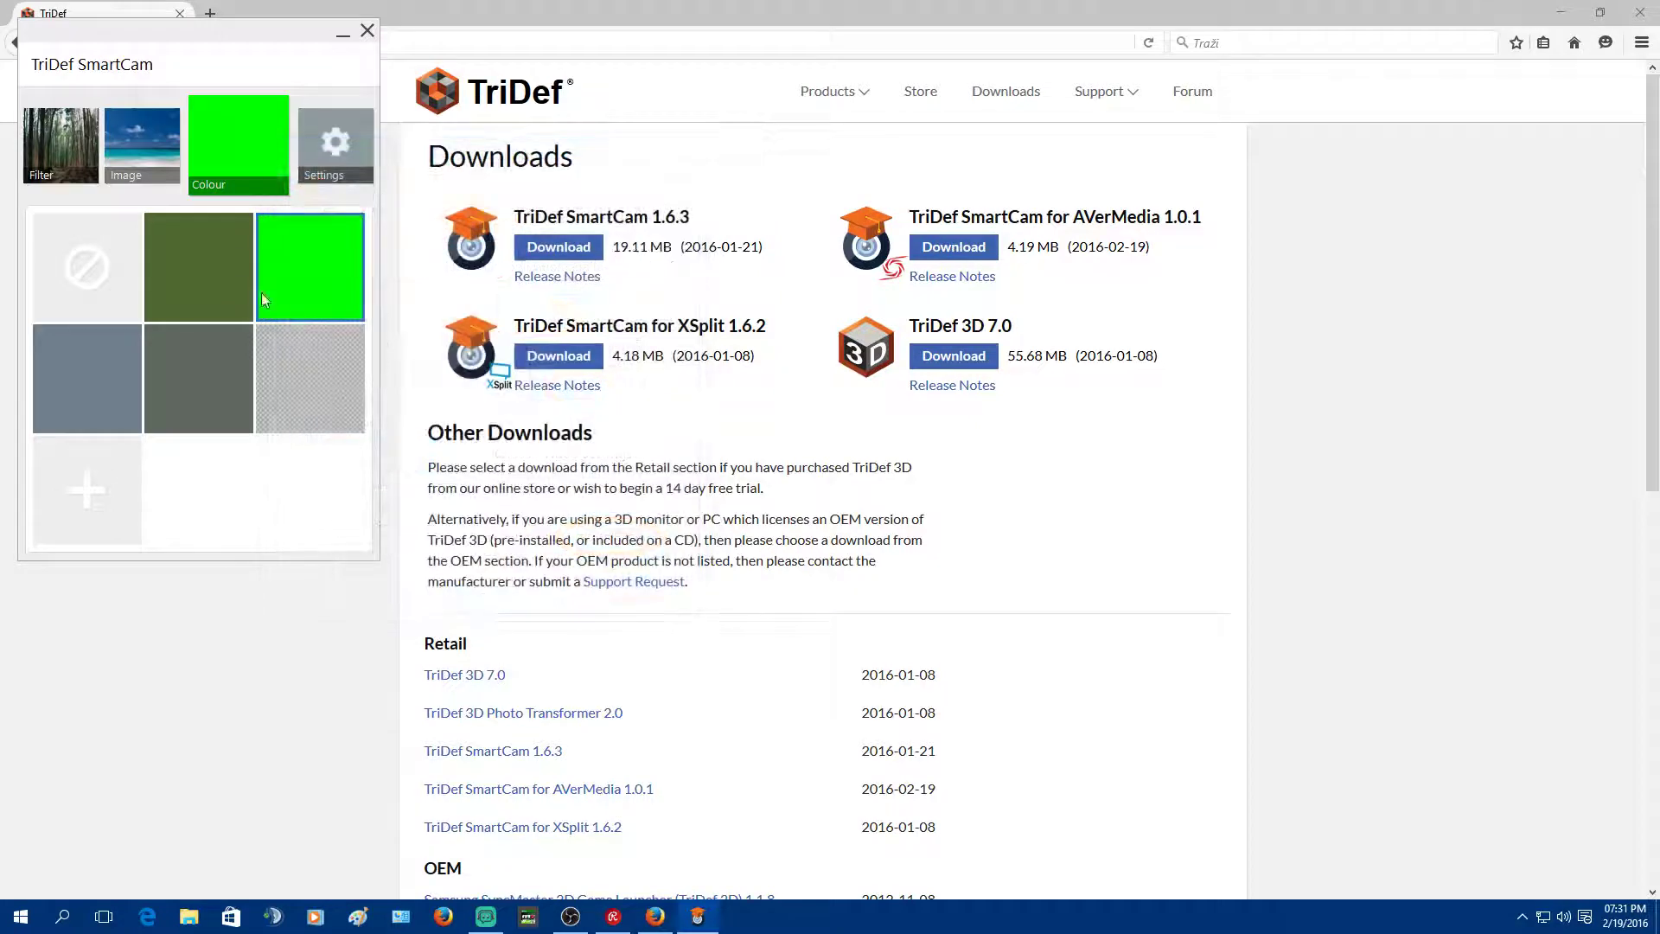
left_click(337, 148)
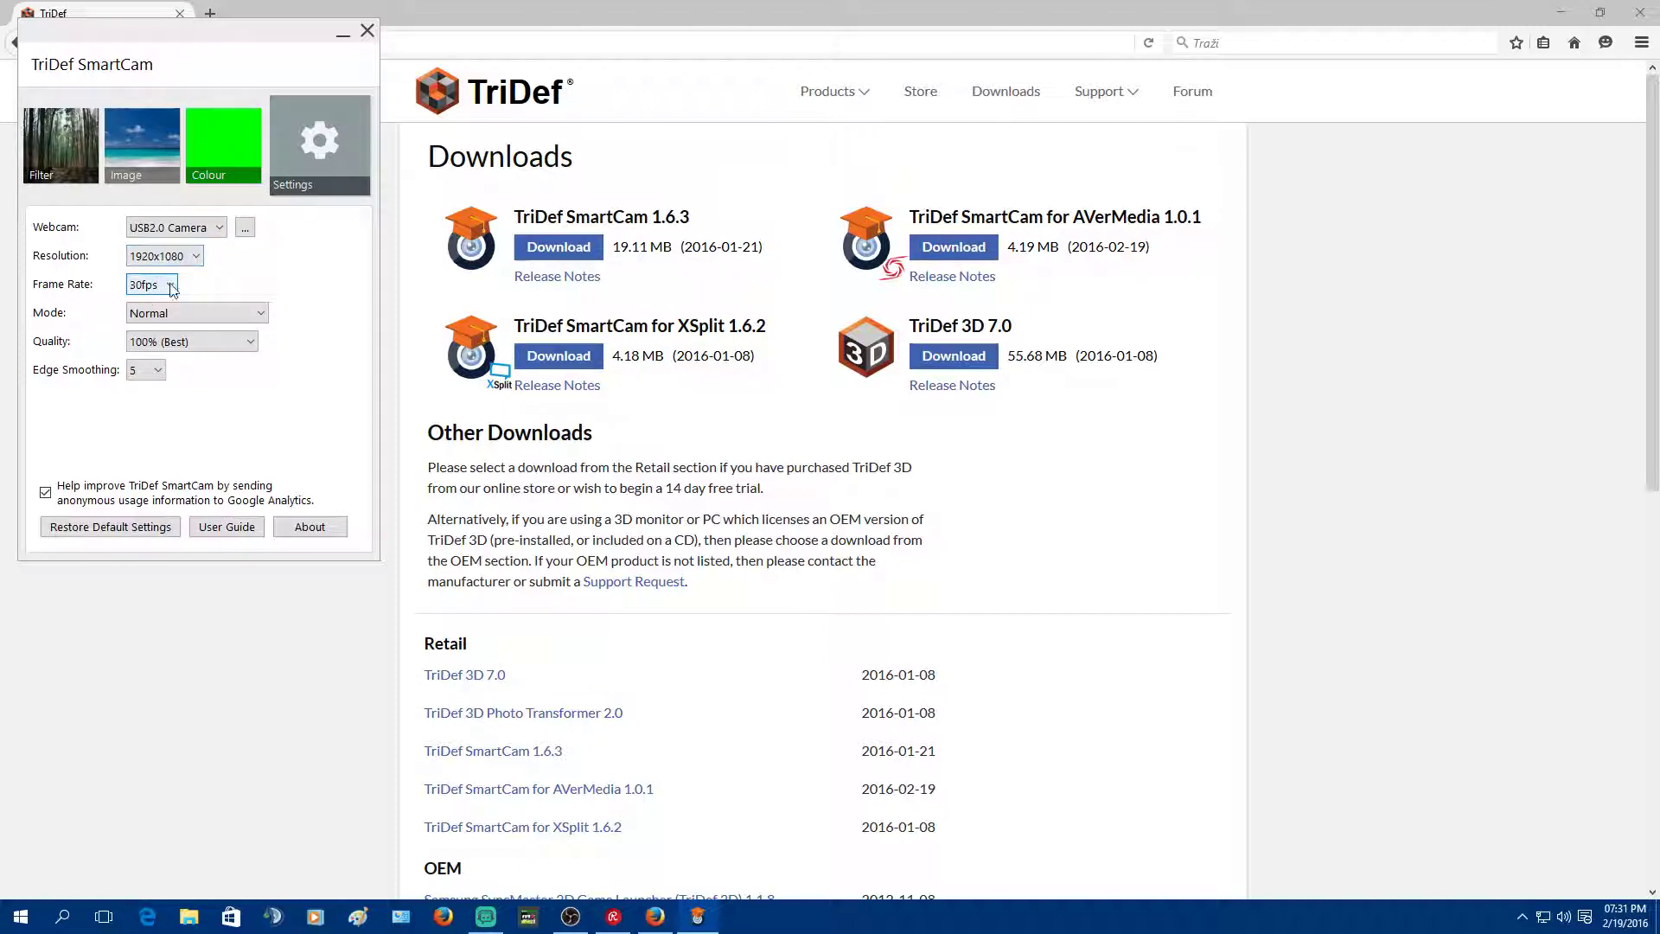
Keep frame rate 30fps, Normal mode, 100% quality and edge smoothing 5
left_click(151, 289)
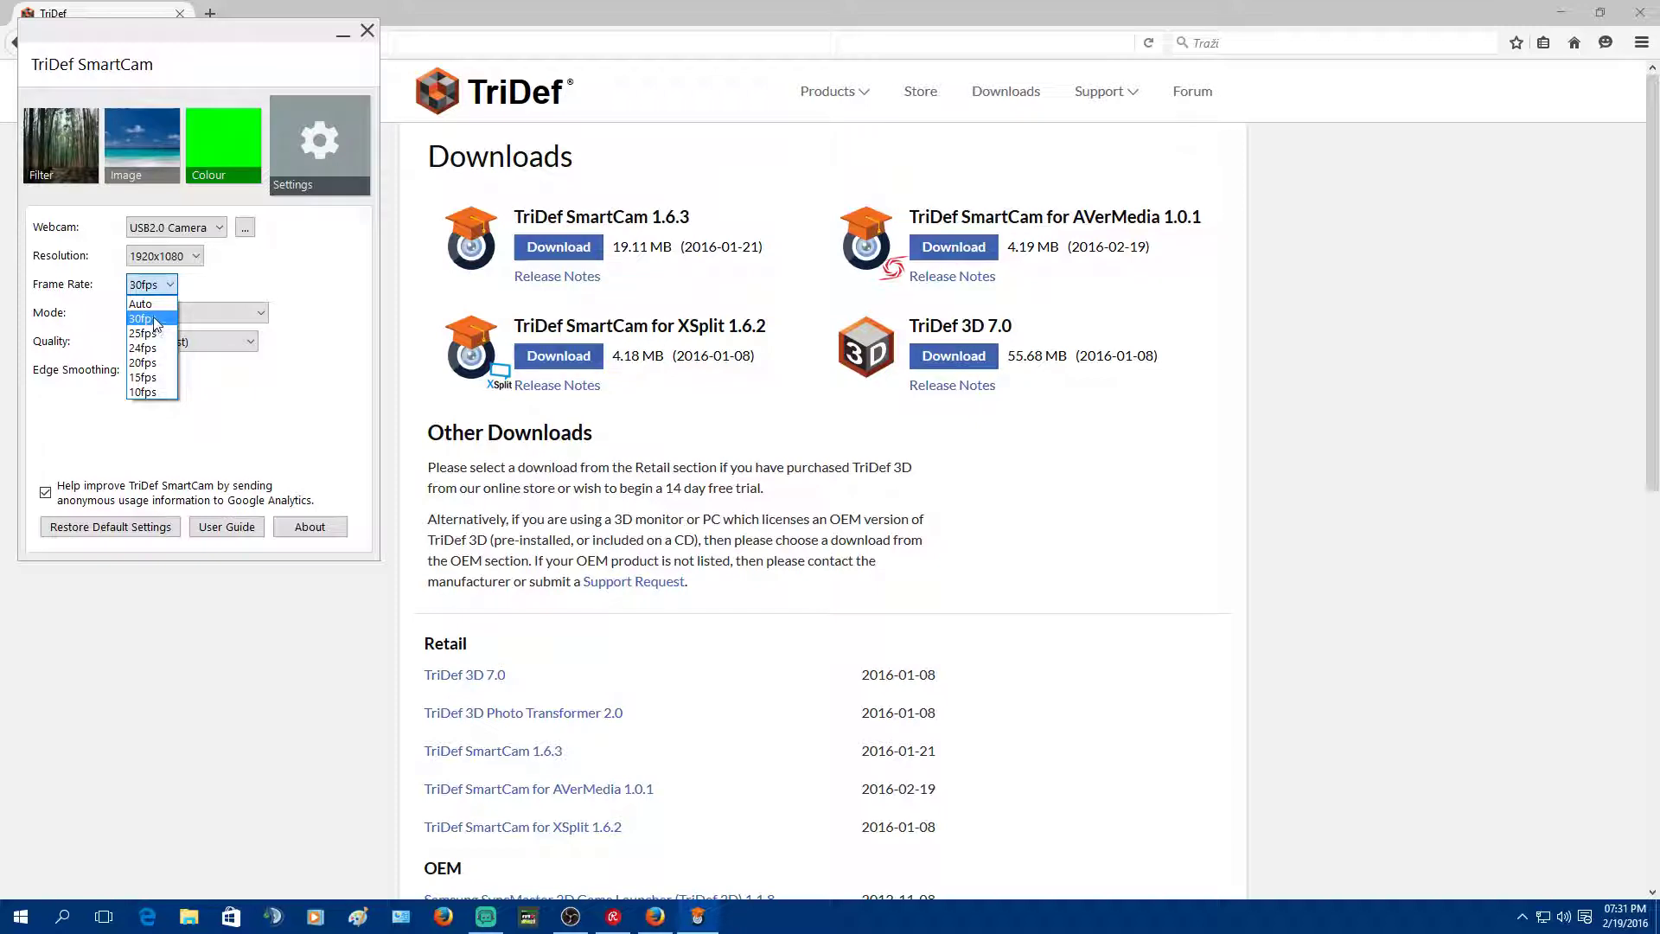
left_click(154, 320)
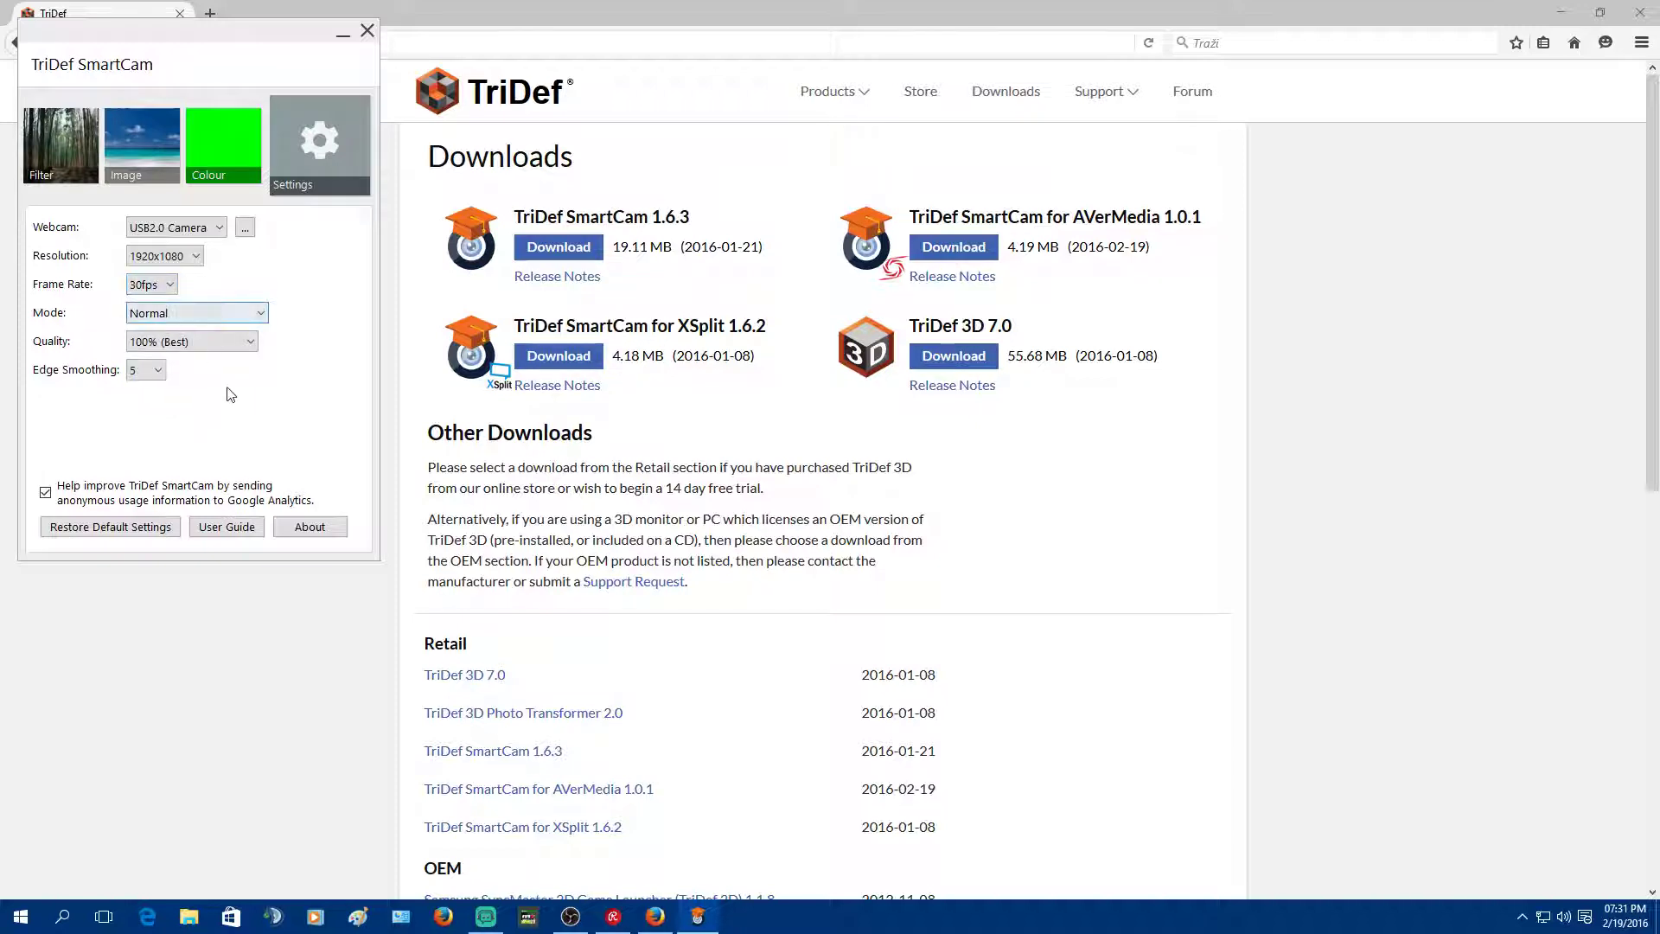
left_click(216, 314)
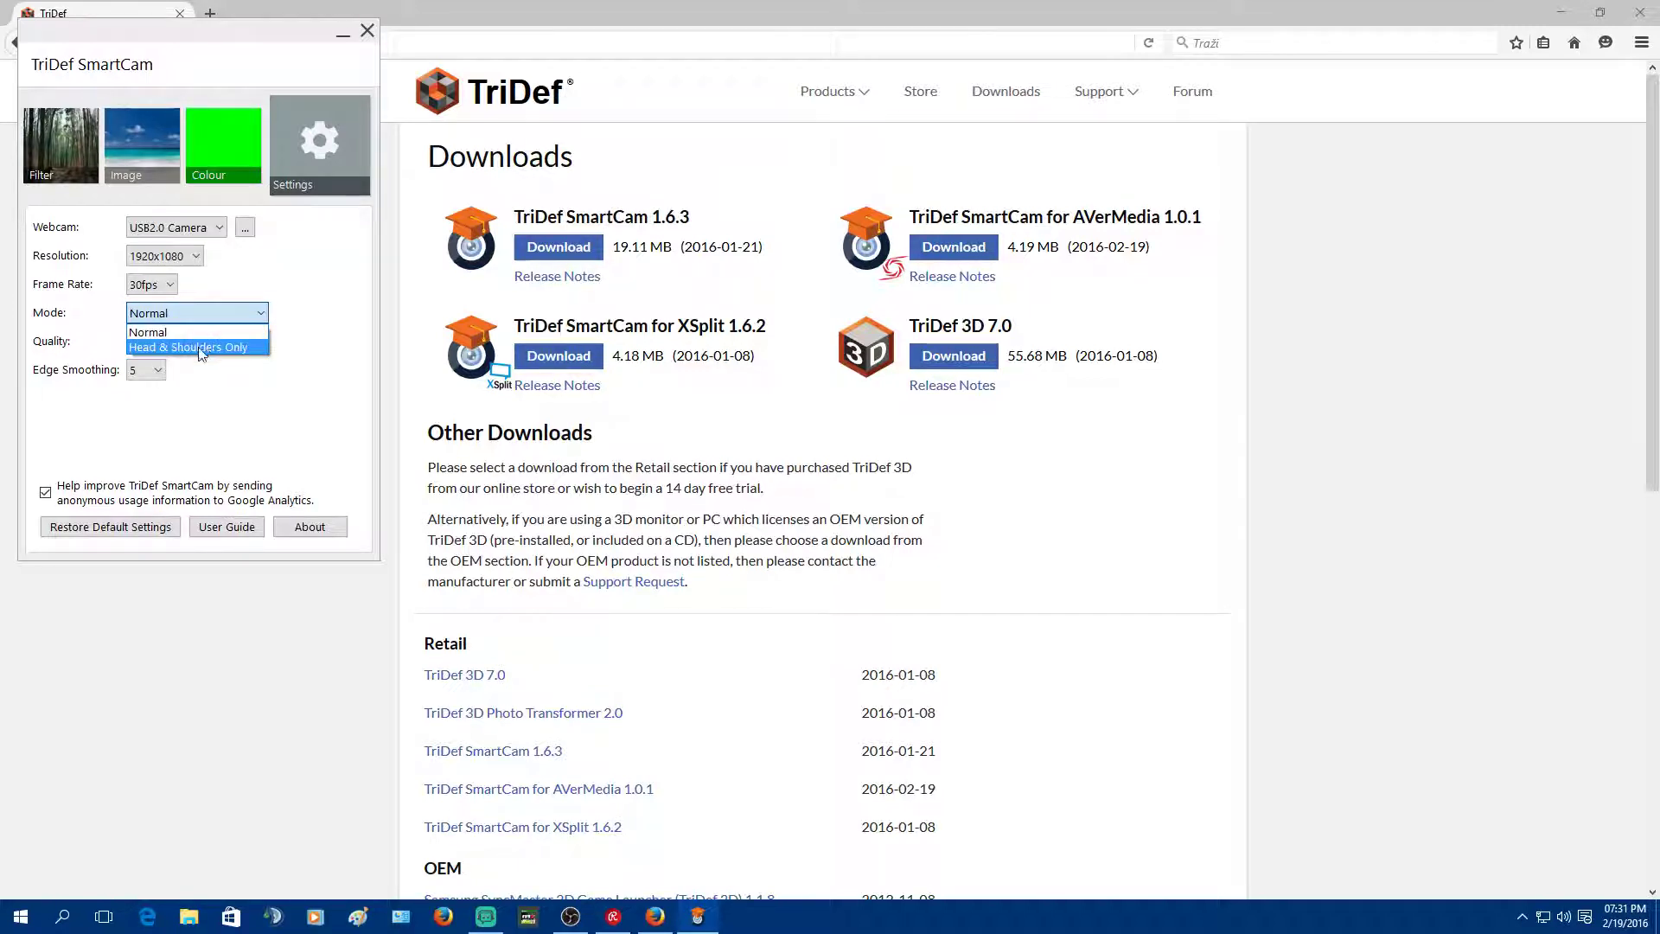
left_click(185, 332)
left_click(173, 345)
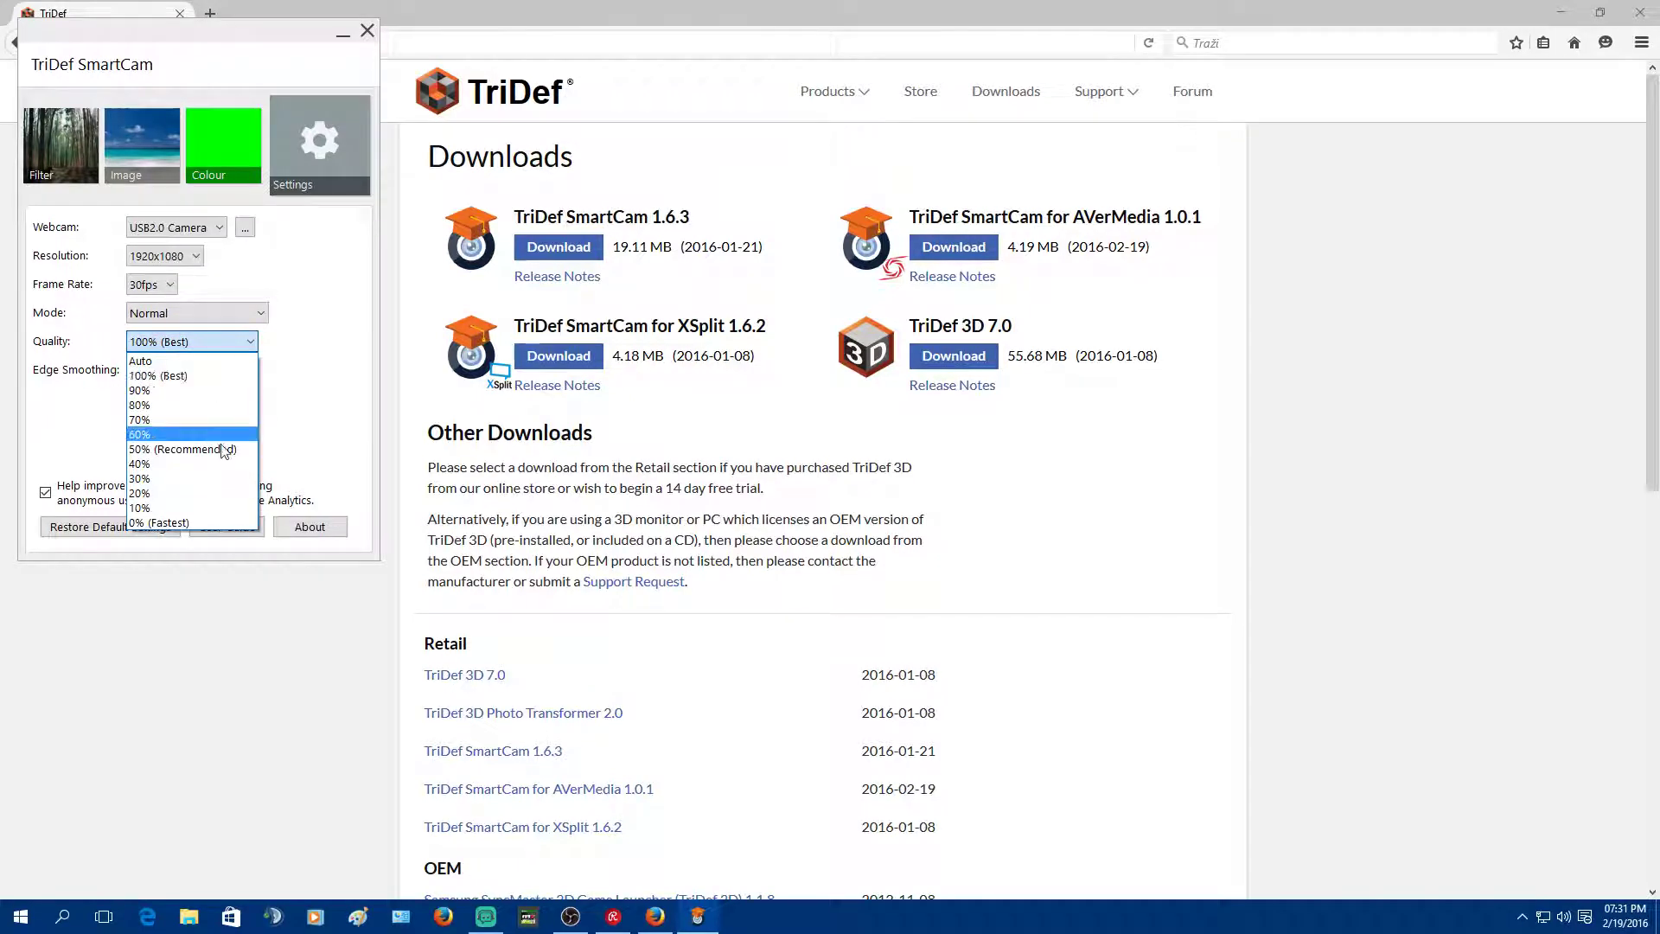
left_click(174, 375)
left_click(153, 370)
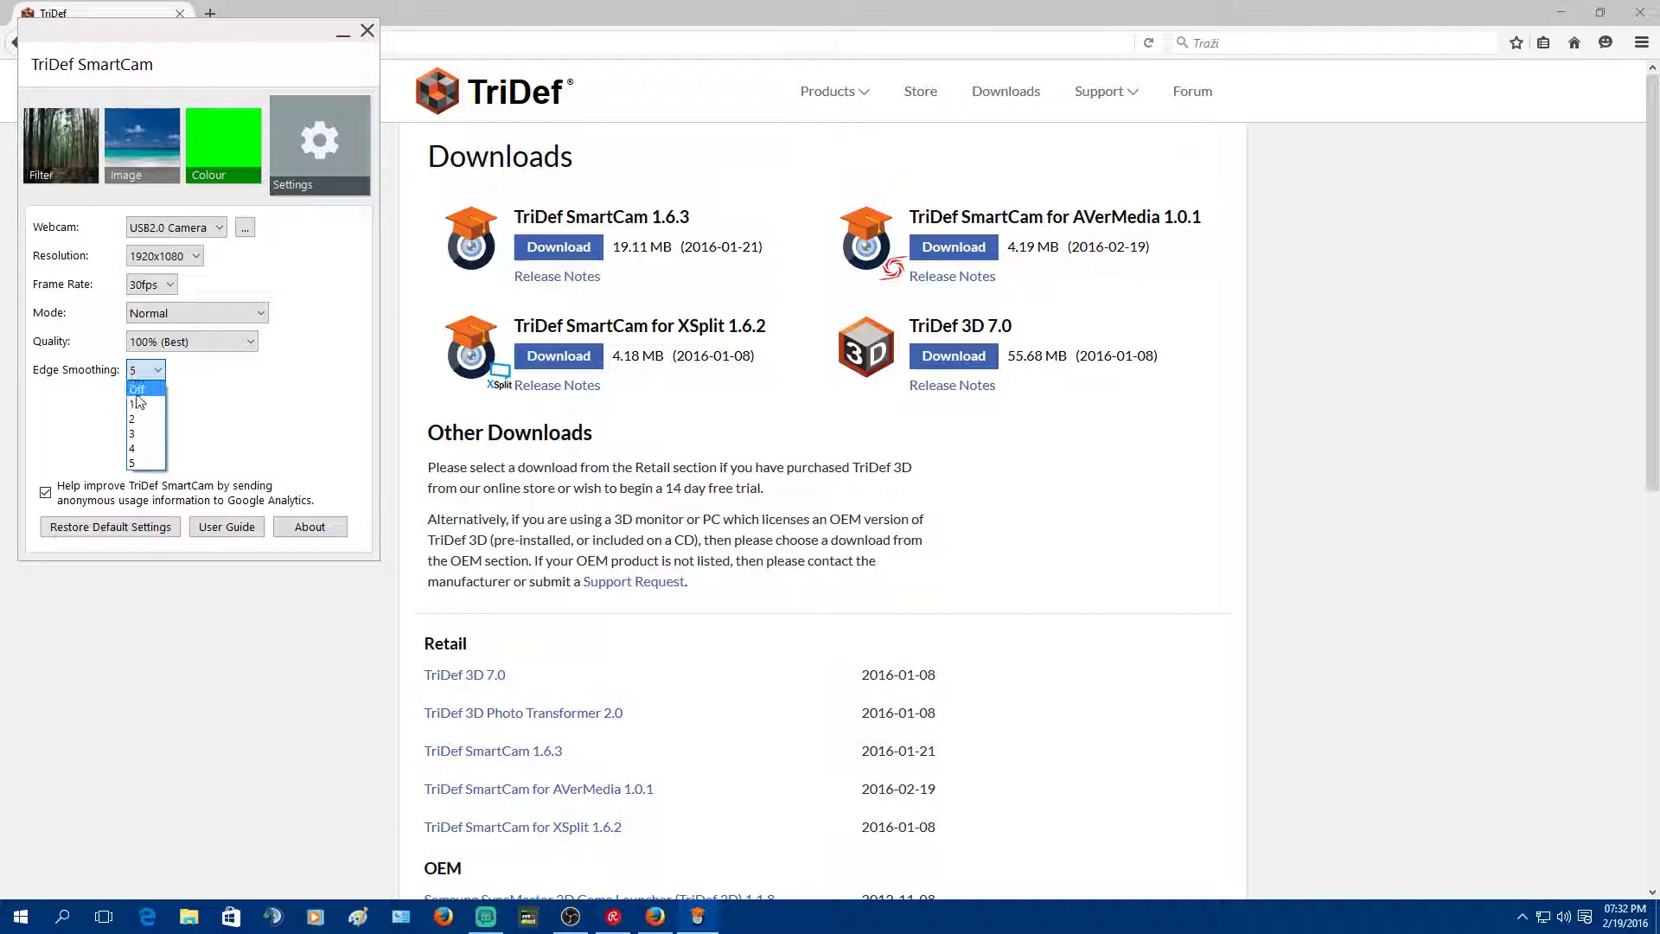
left_click(159, 464)
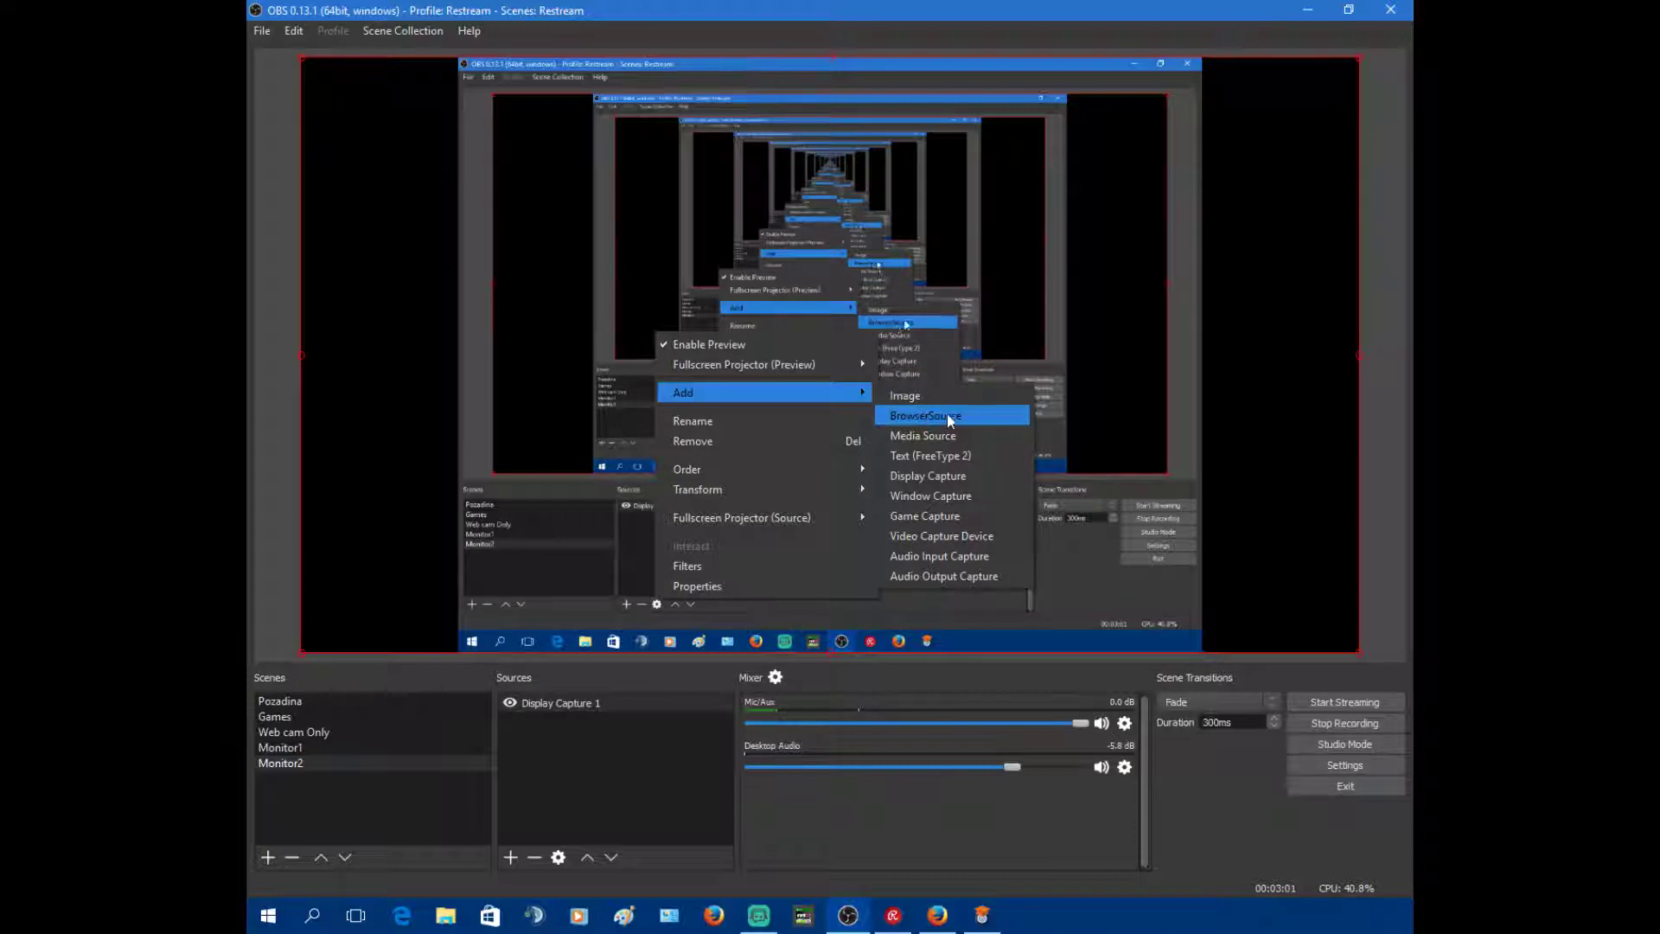
Add a new Video Capture Device source to Monitor2, leaving its properties unchanged
left_click(966, 533)
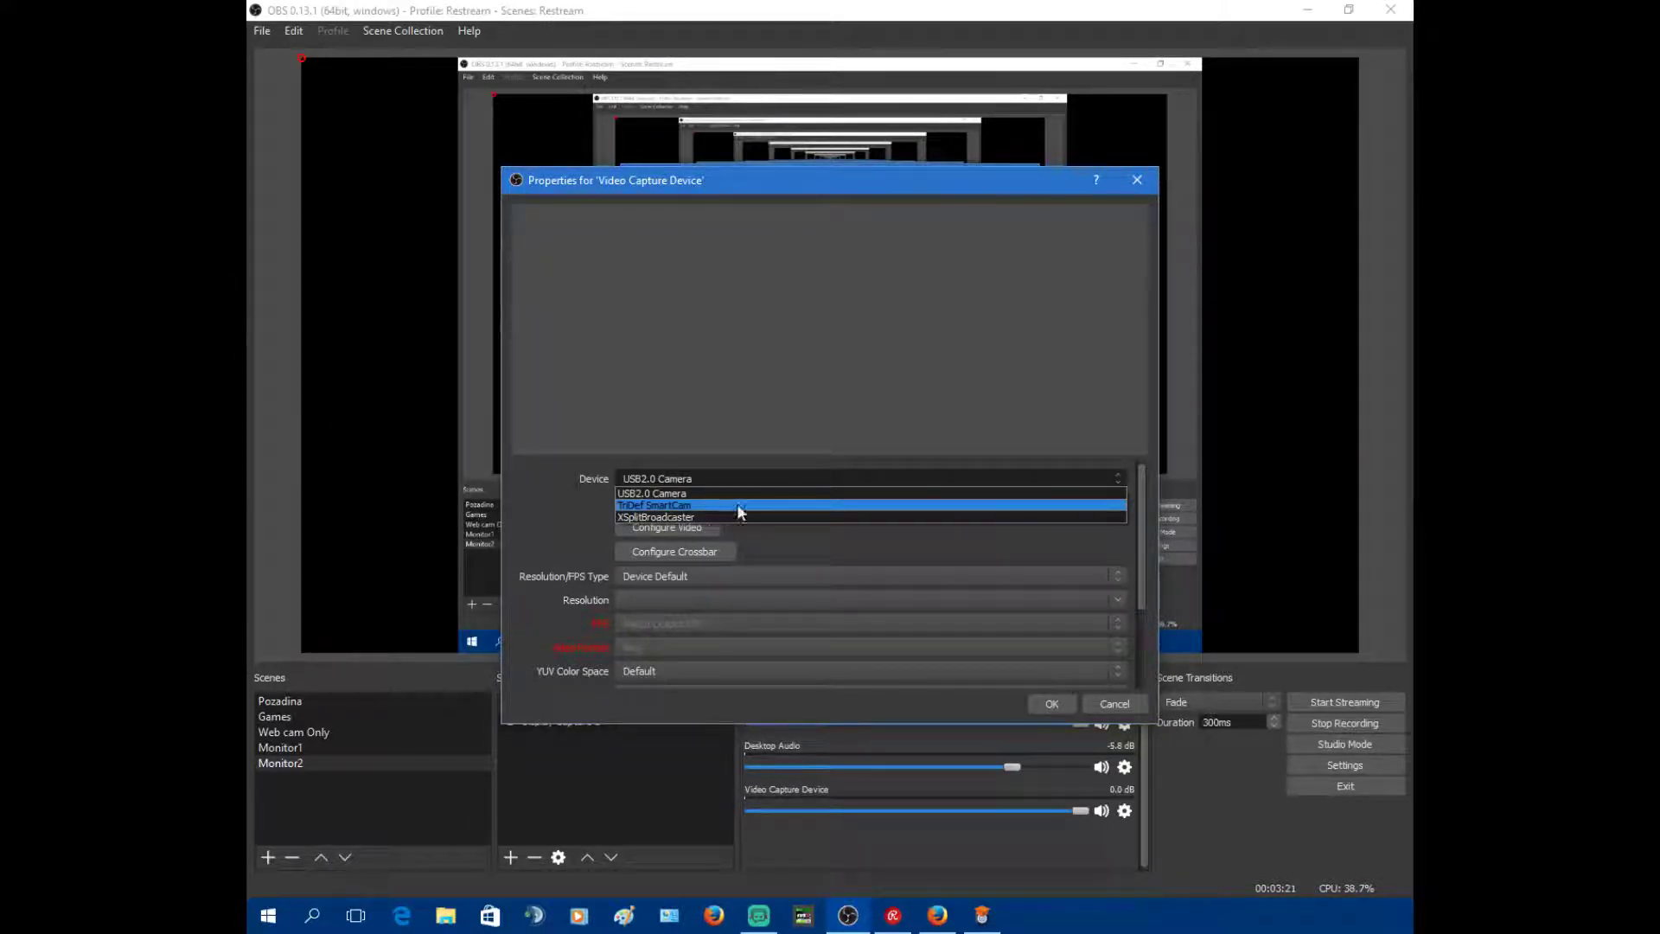
left_click(1127, 706)
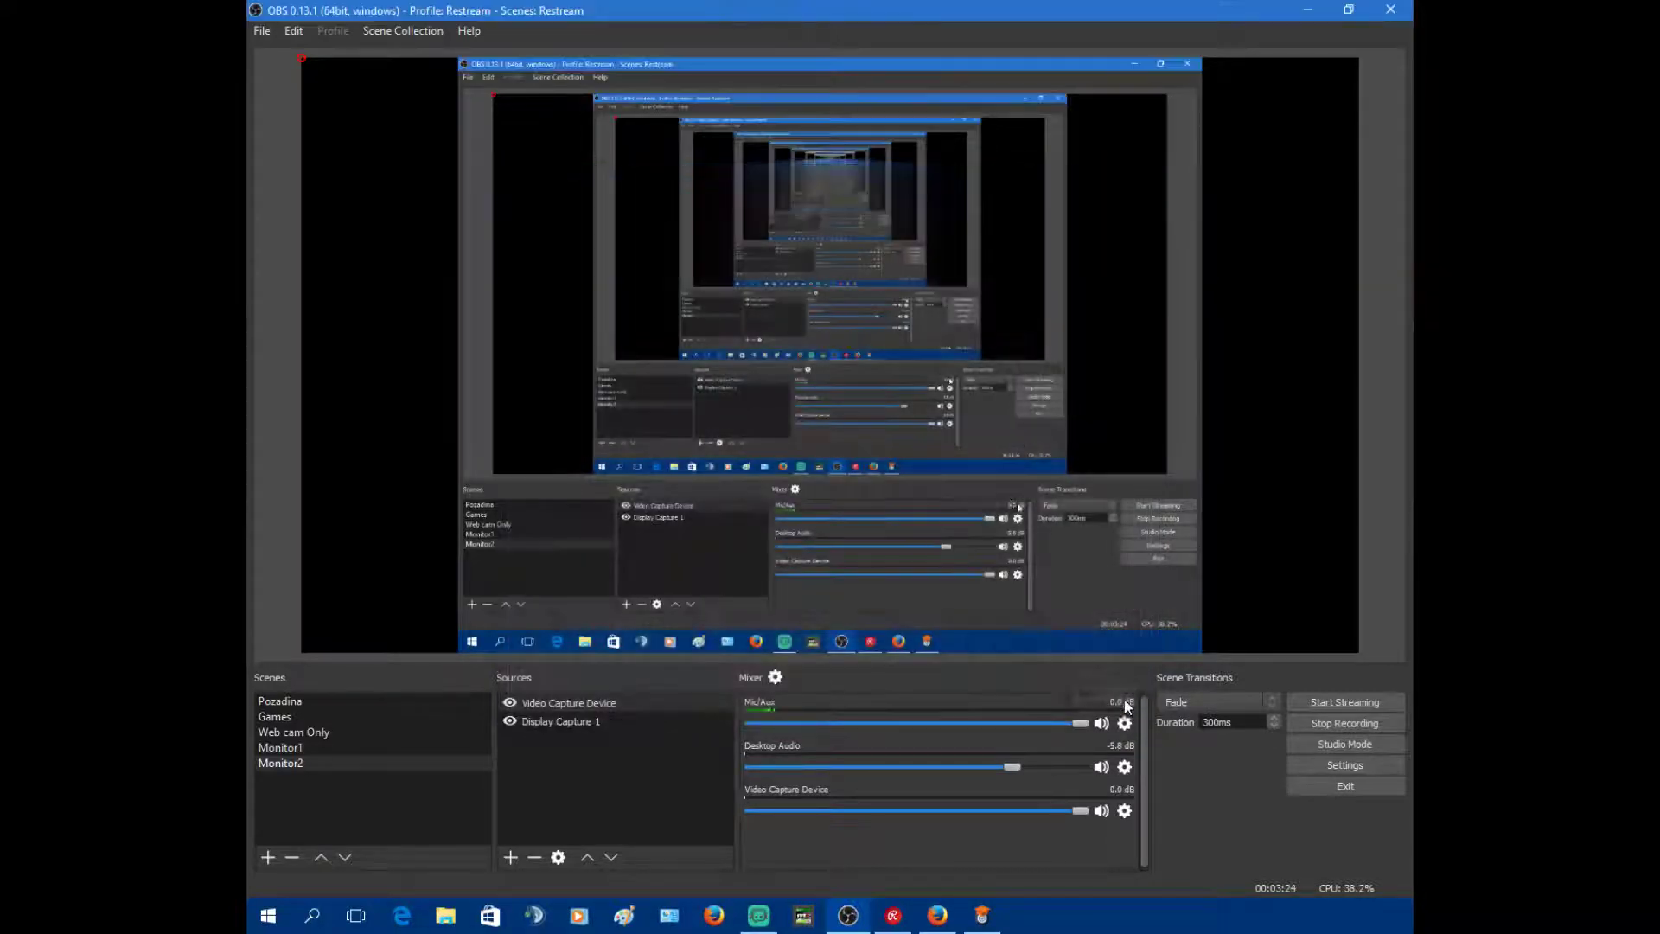
Add the existing Video Capture Device again, then remove both Video Capture Device sources
right_click(775, 379)
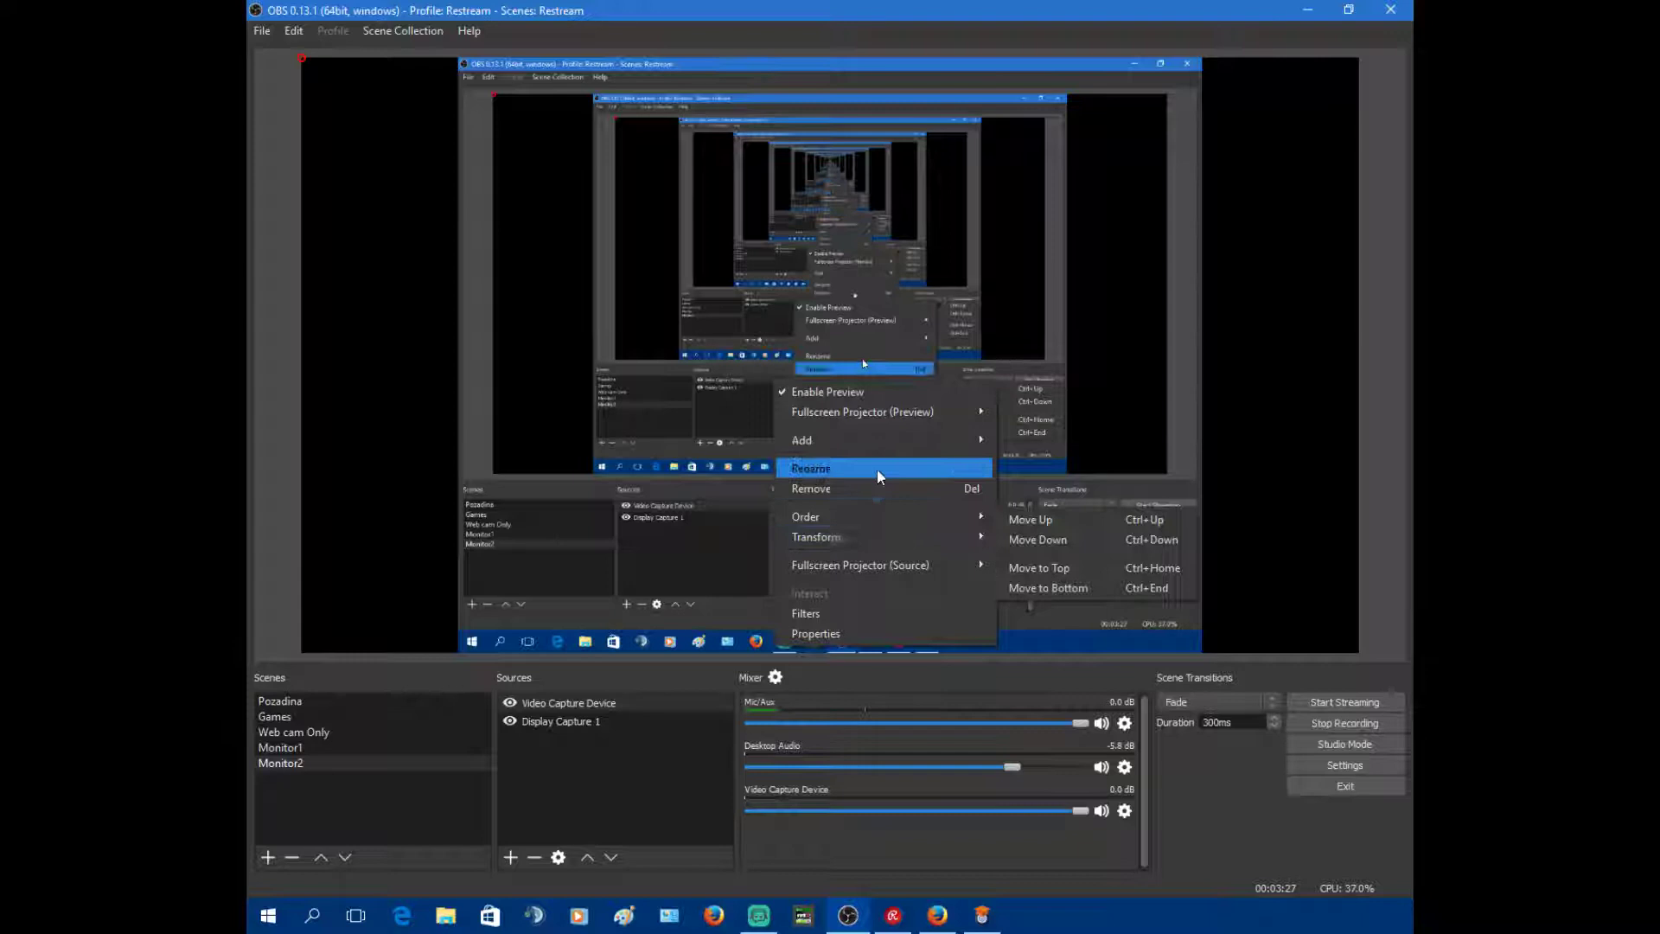
mouse_move(881, 439)
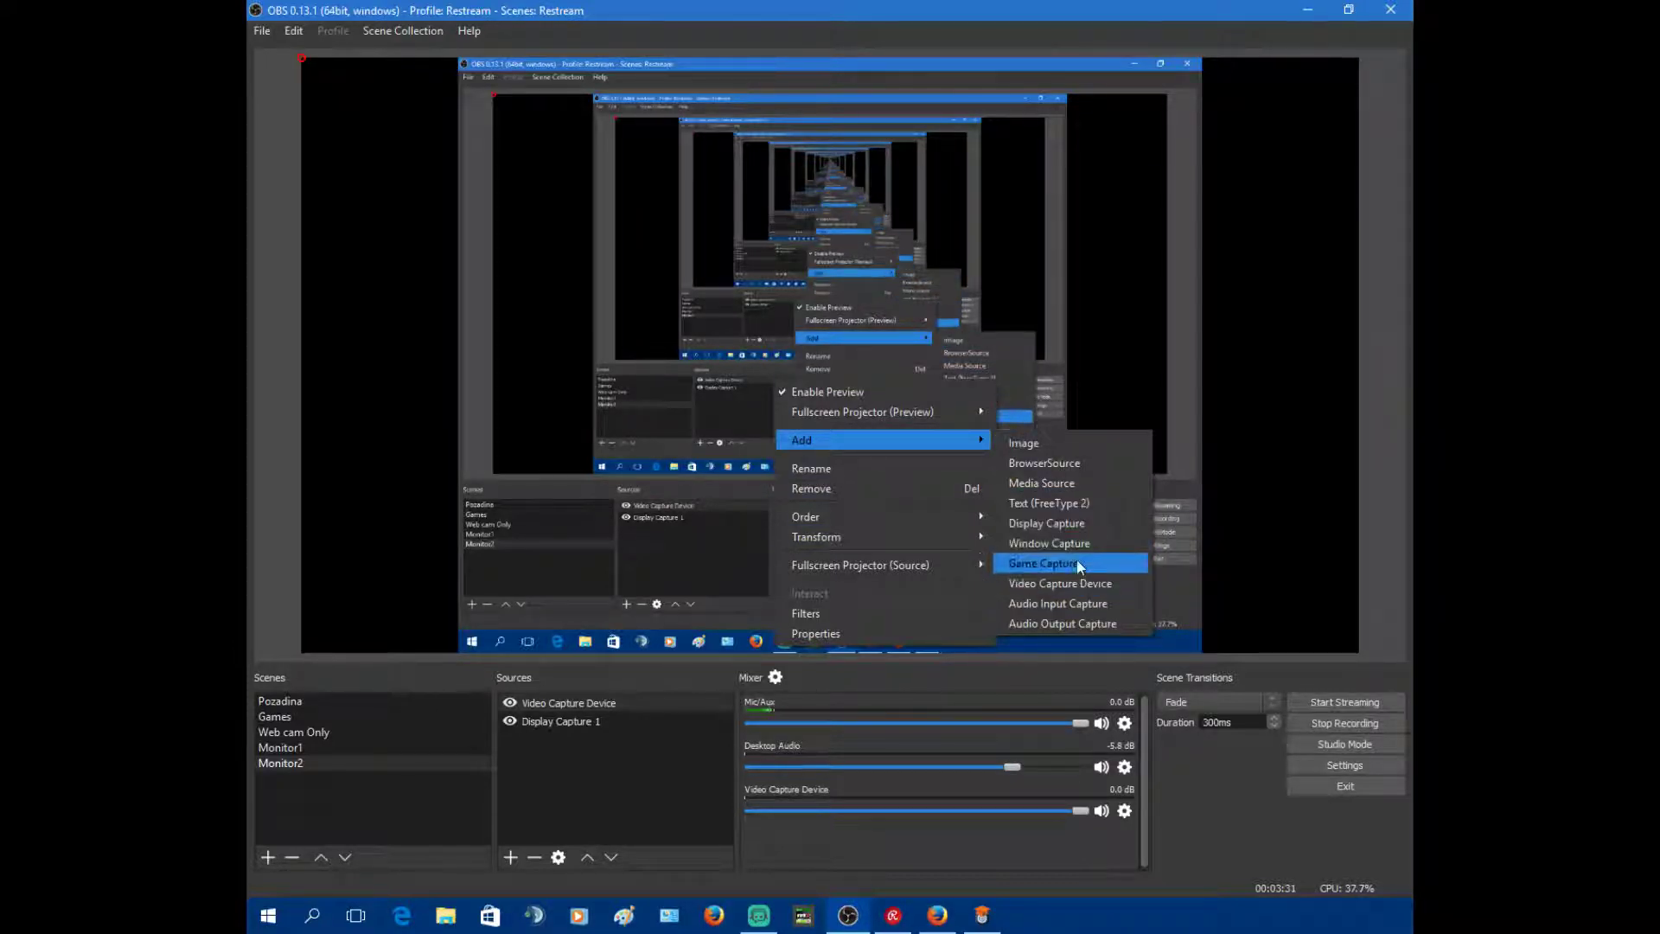
left_click(1076, 583)
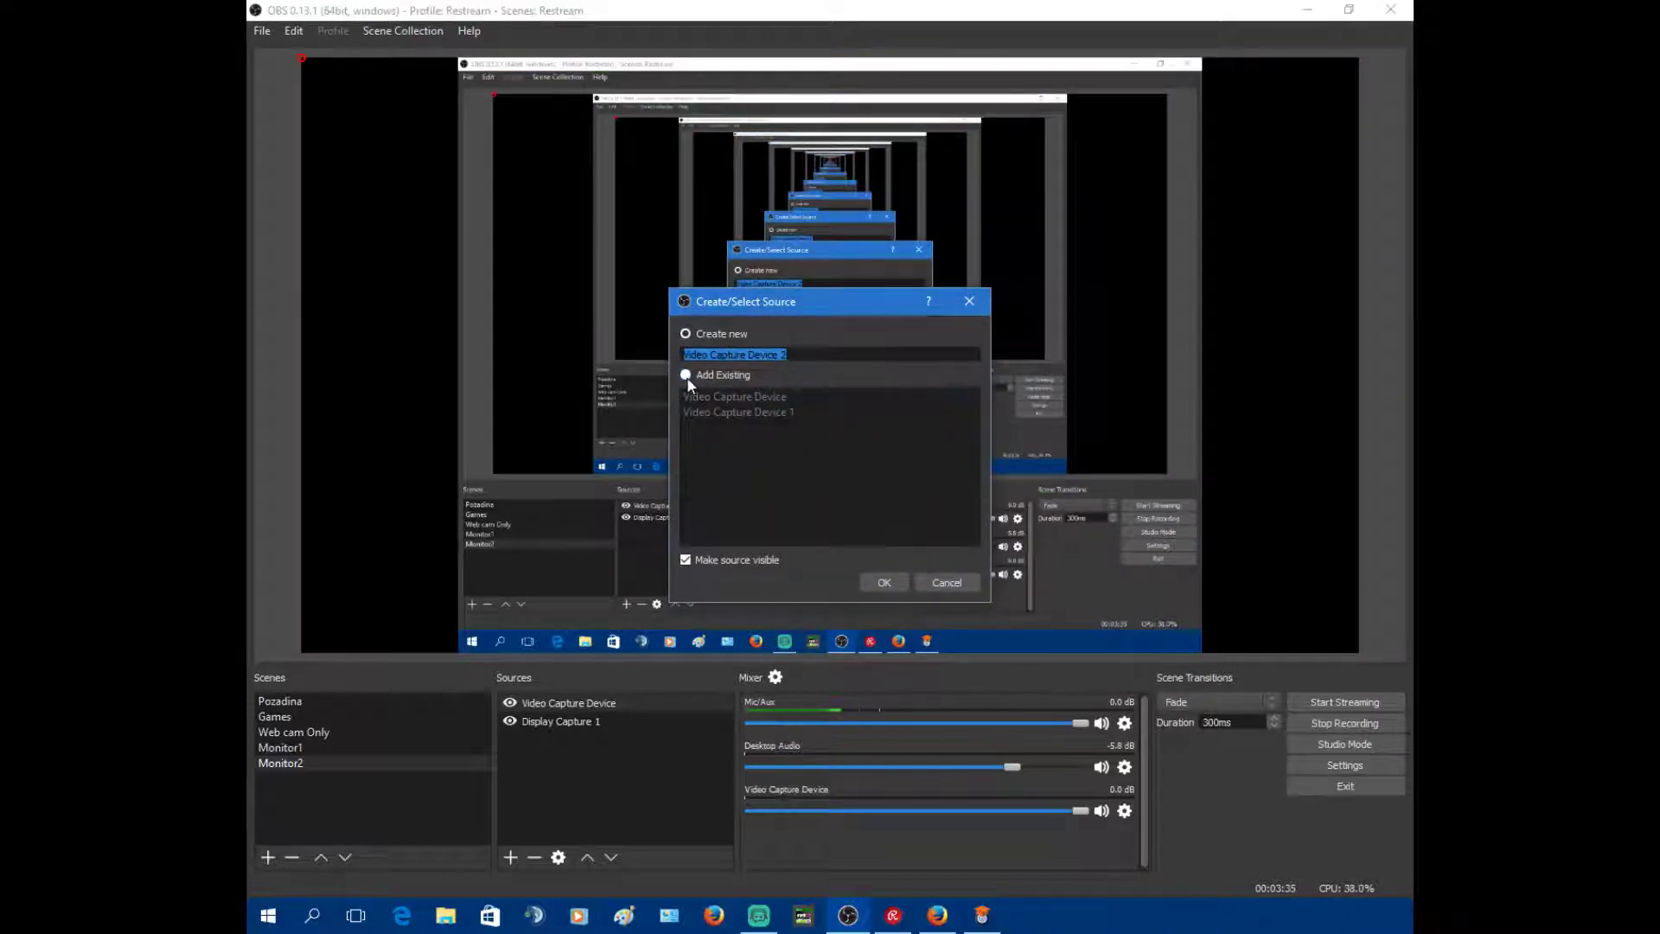
left_click(686, 377)
left_click(713, 396)
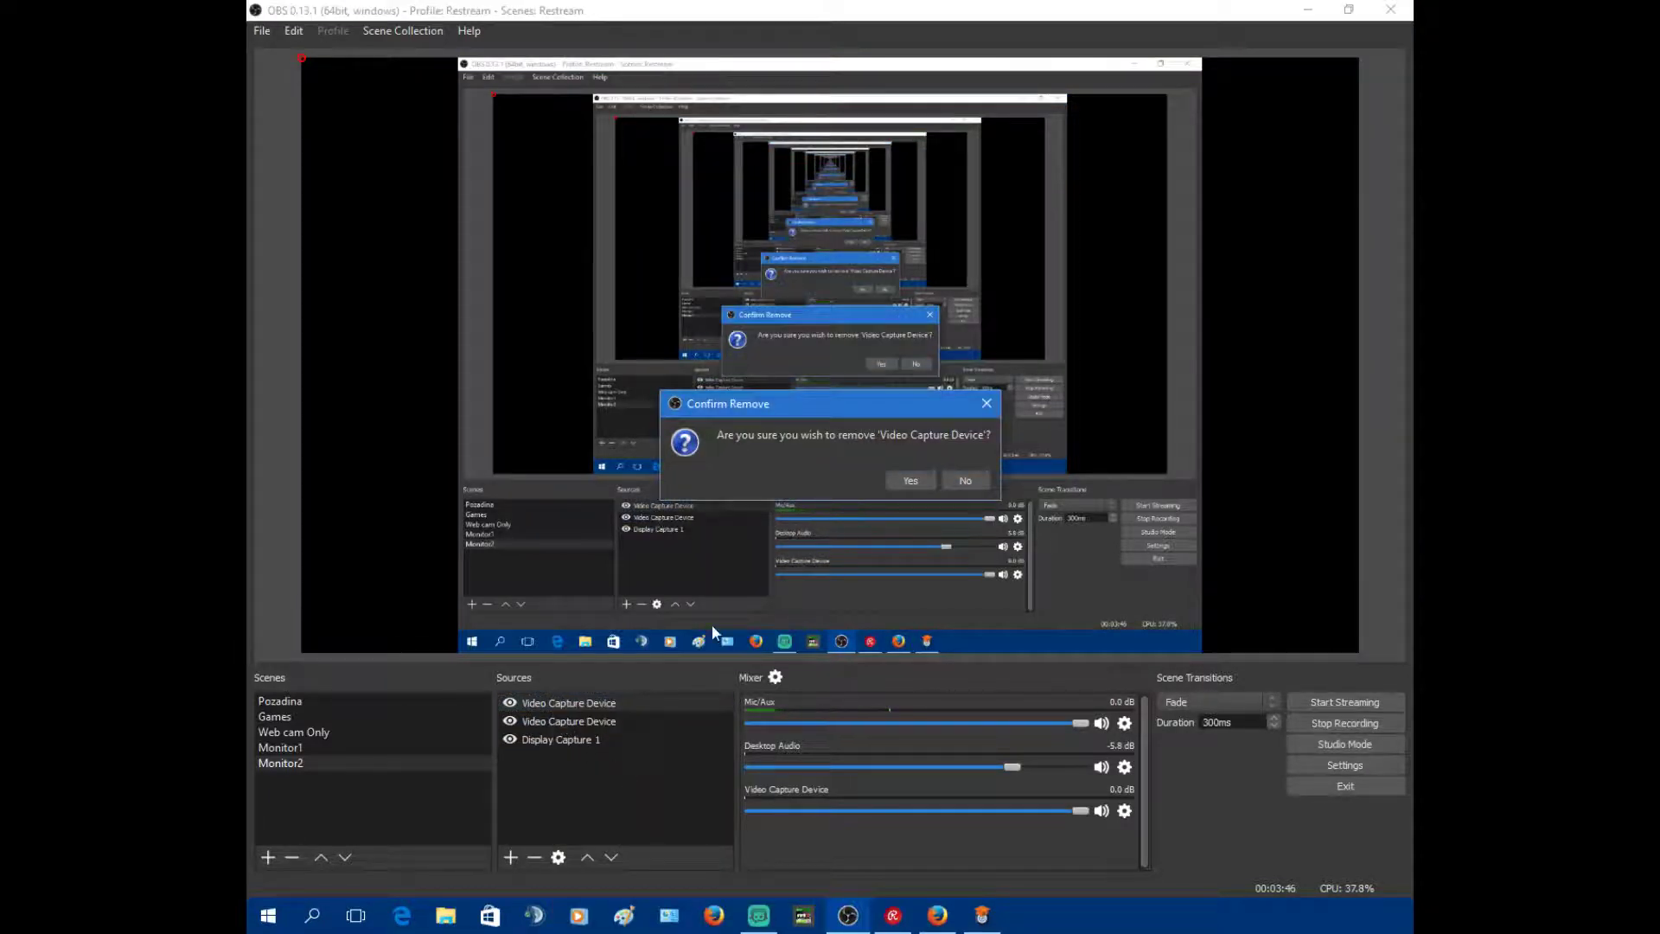
left_click(907, 485)
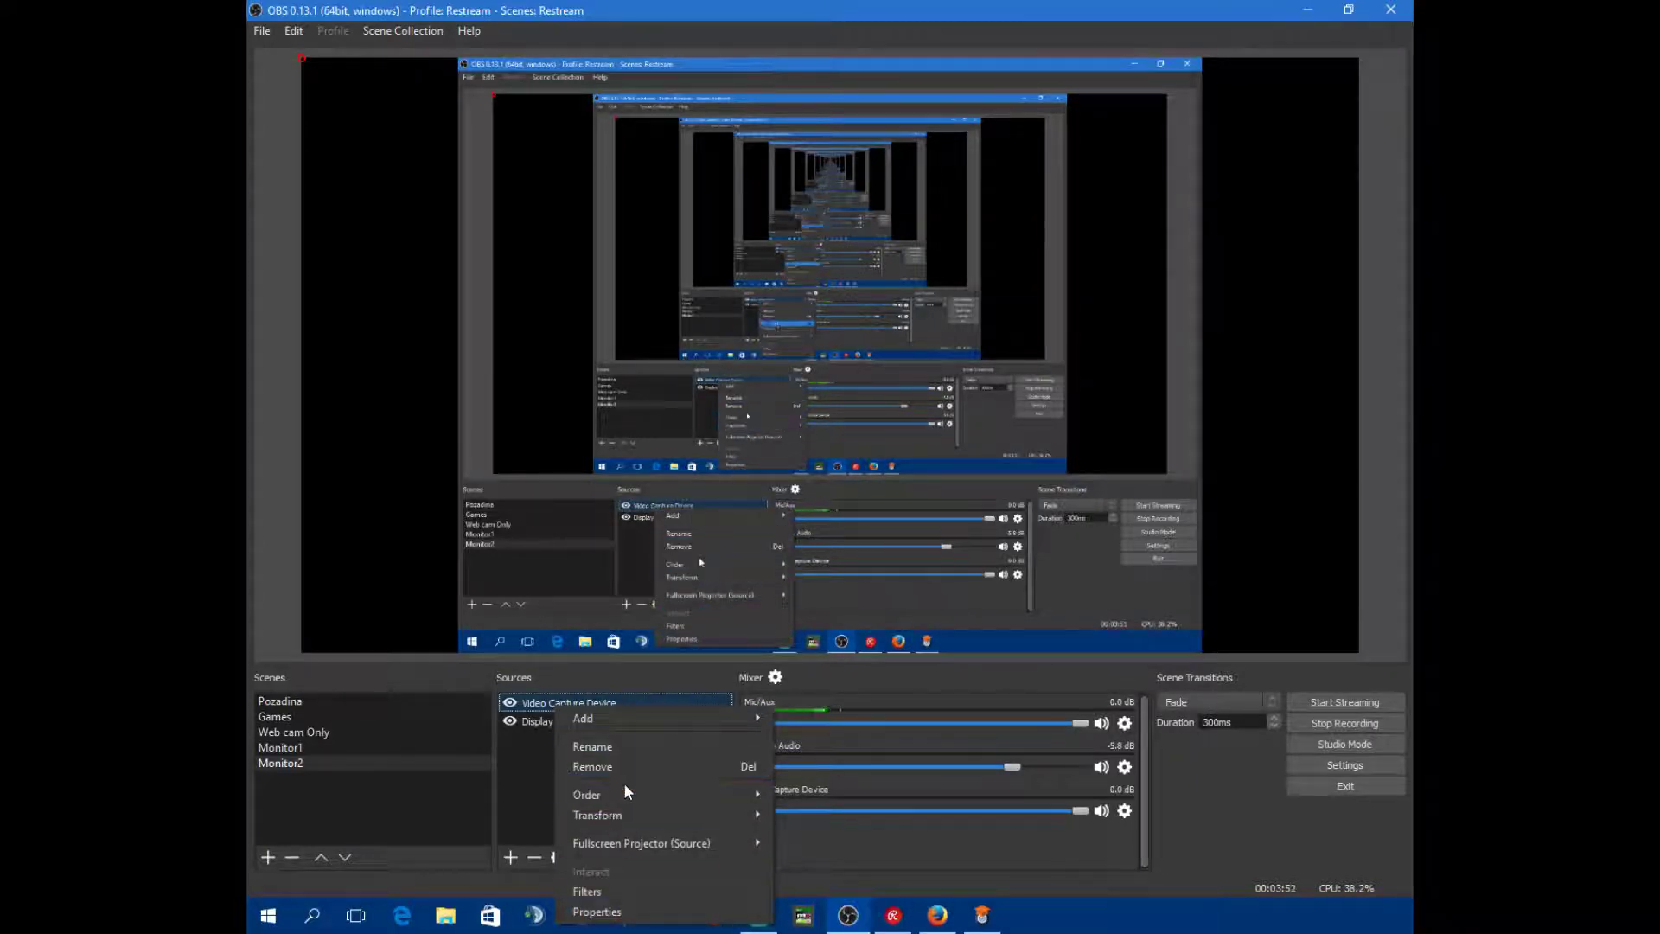
left_click(619, 769)
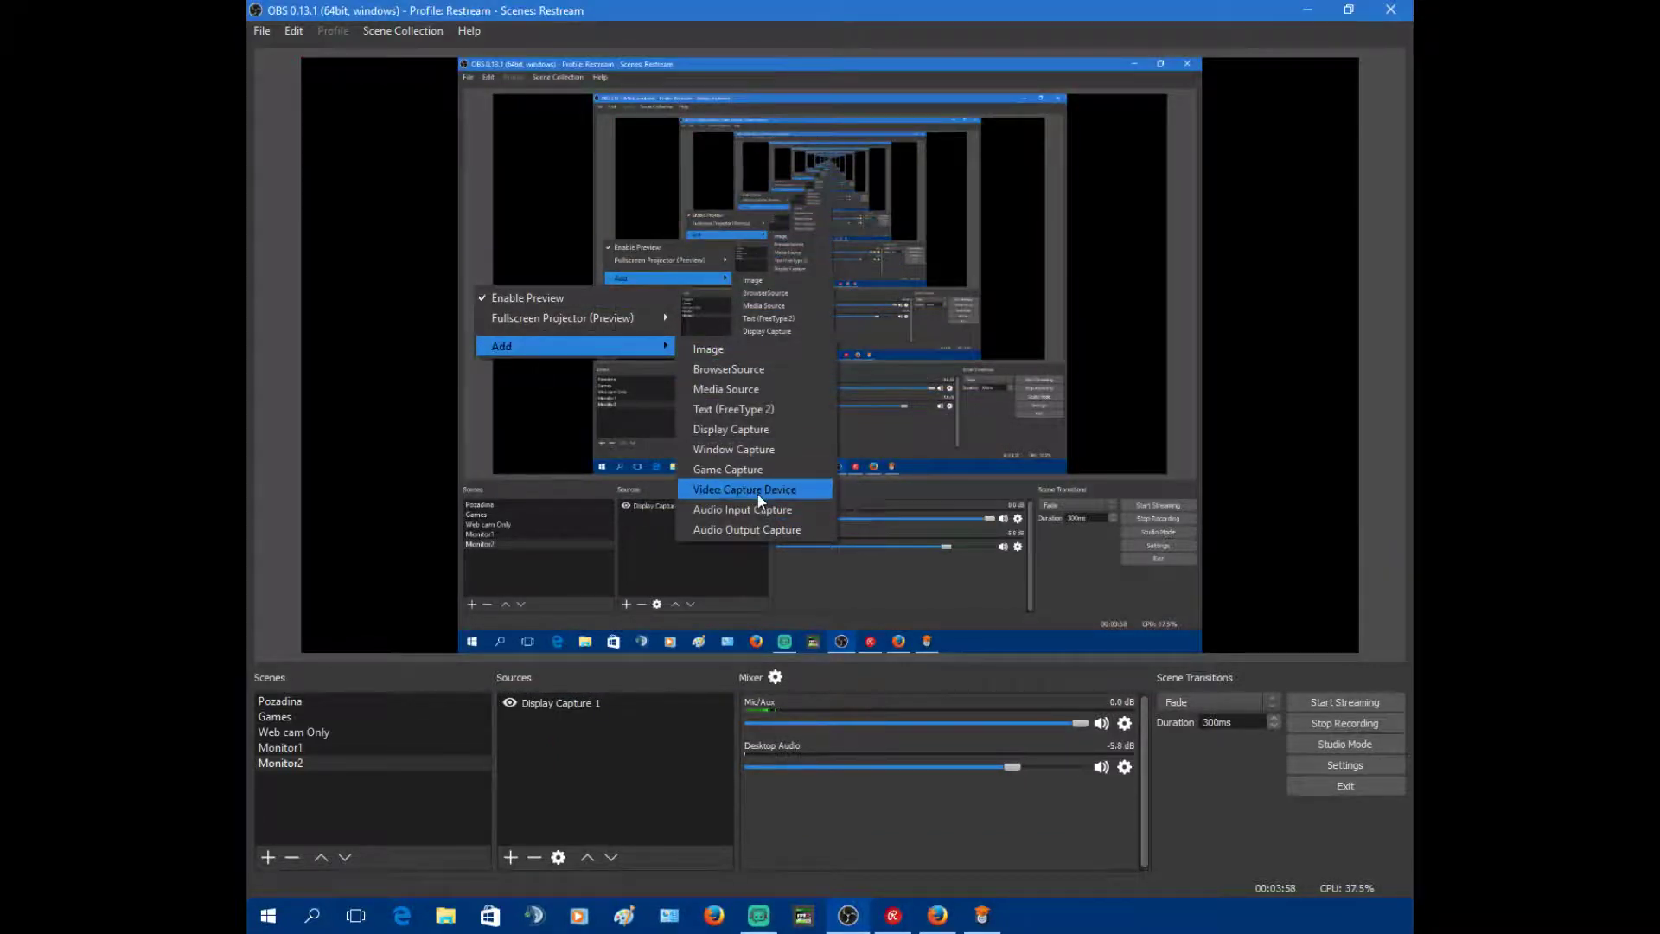
Add existing Video Capture Device 1 as a webcam overlay and realign Display Capture to fill the canvas
left_click(757, 491)
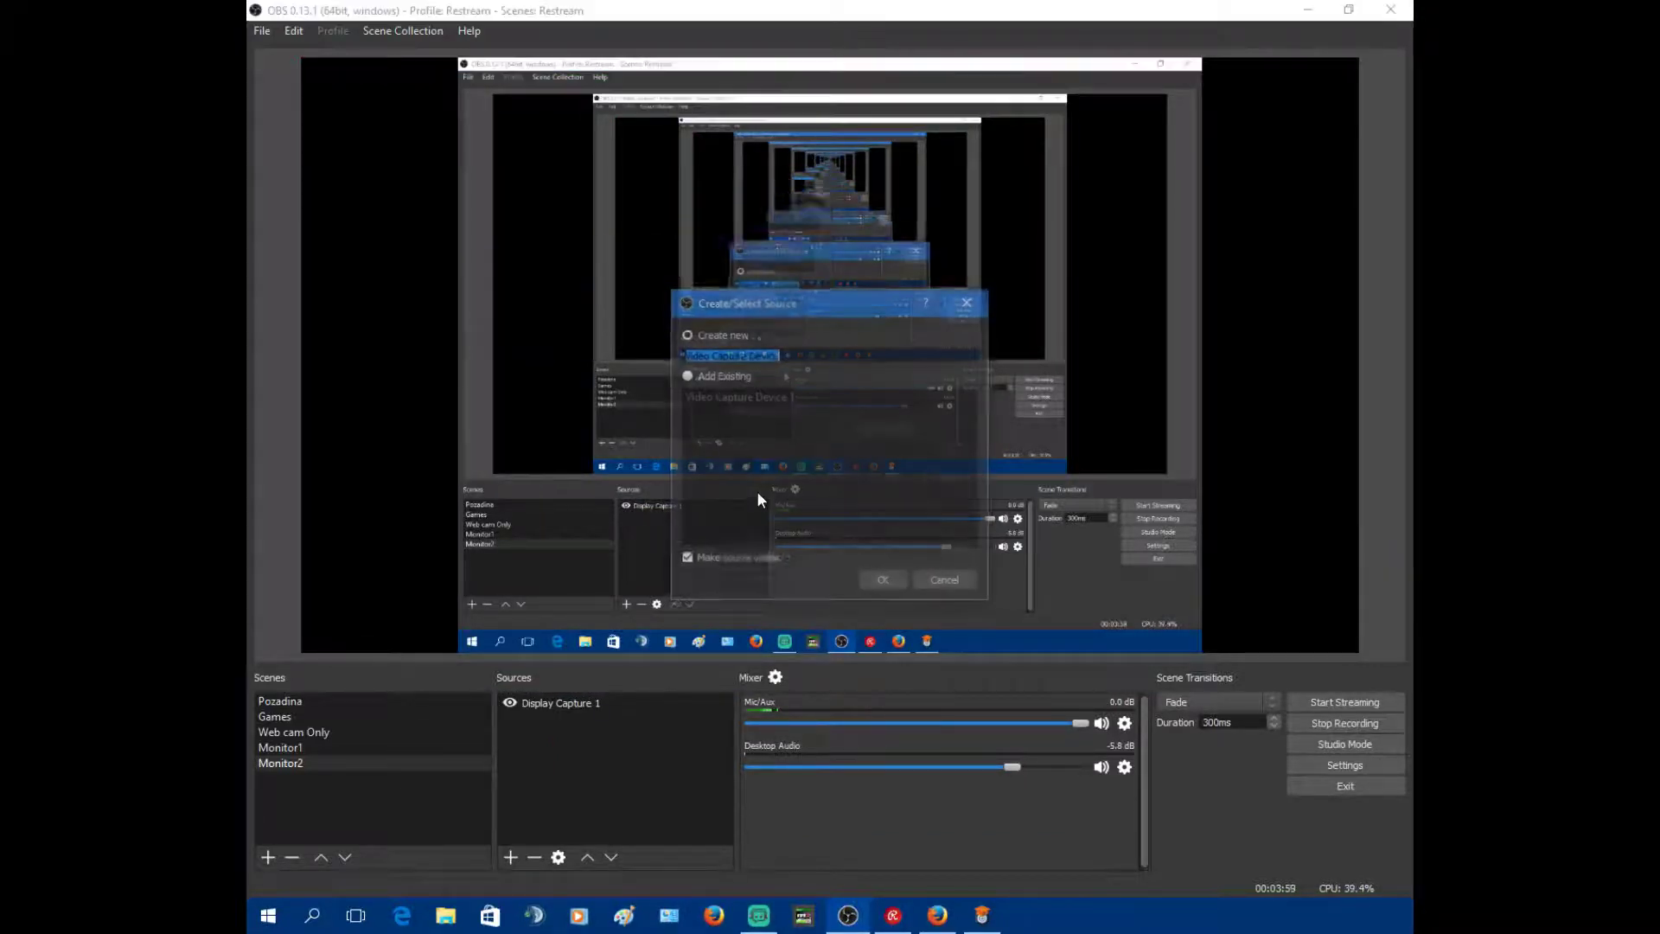
left_click(685, 377)
left_click(886, 583)
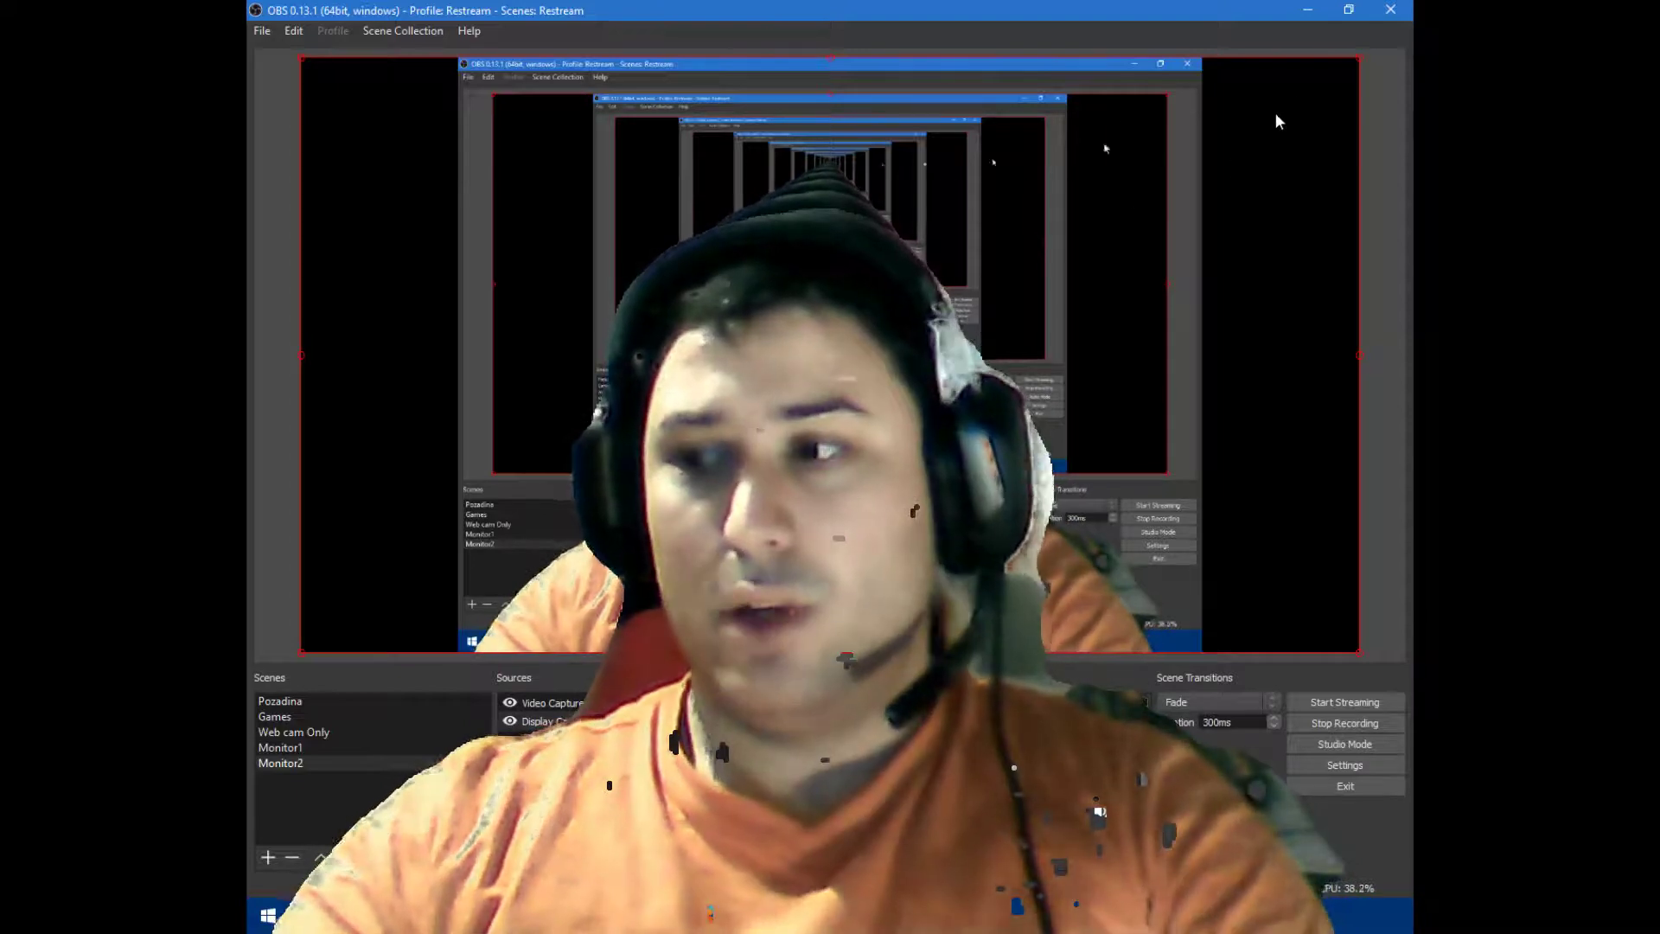
left_click_drag(1351, 70, 1288, 64)
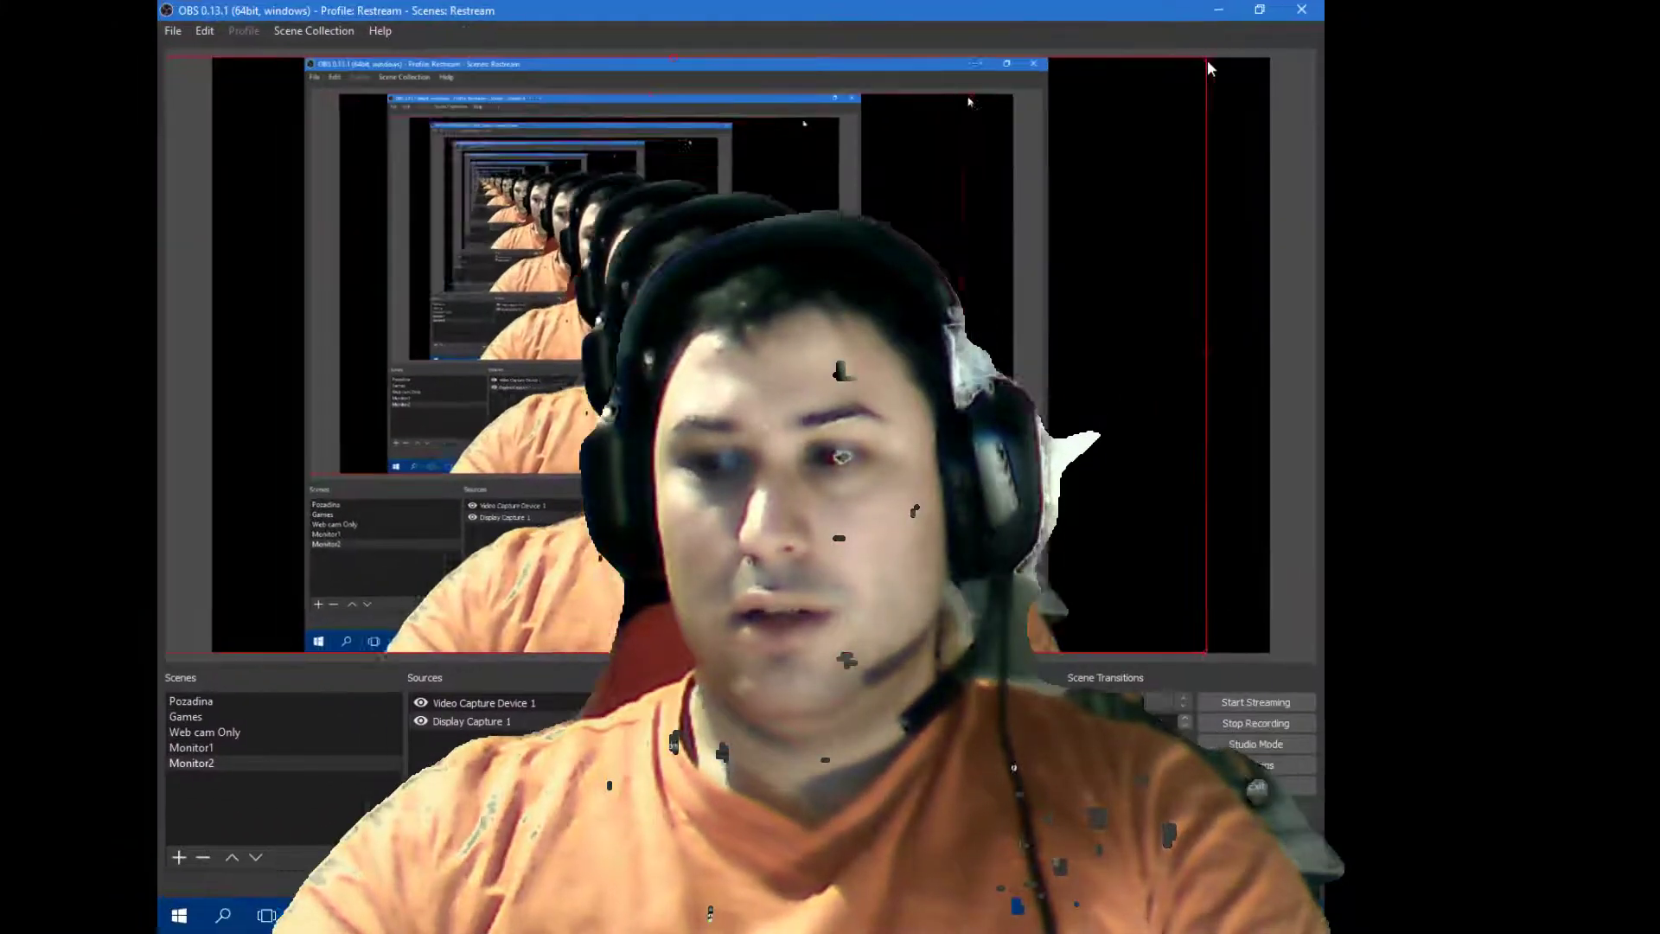
key("ctrl+r")
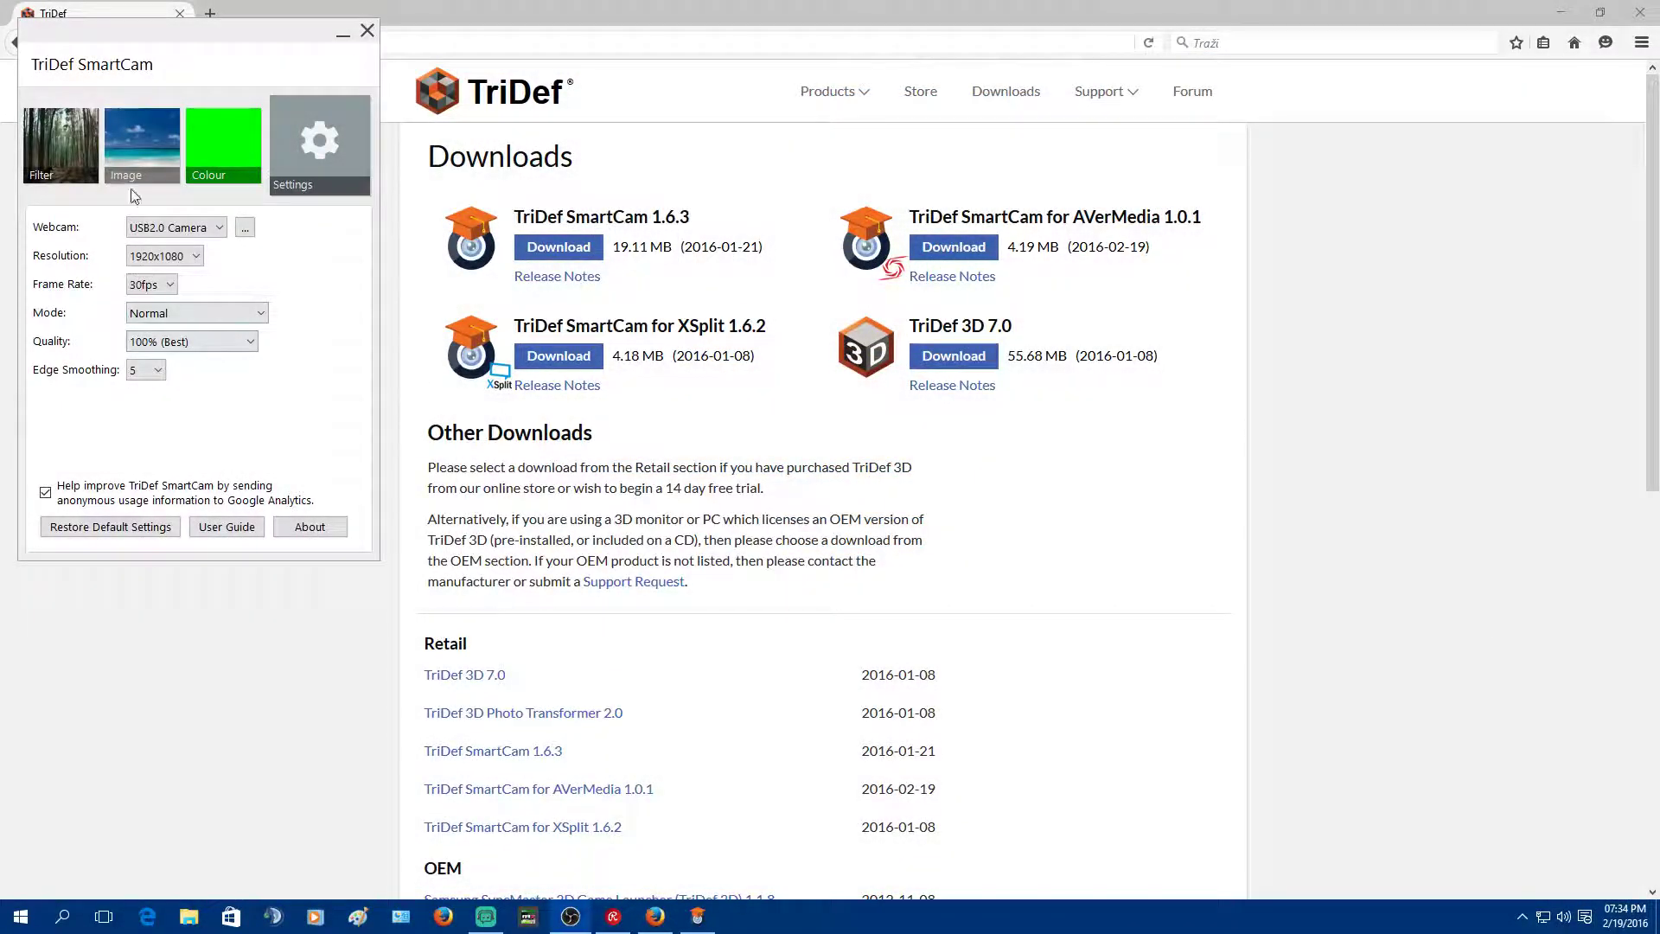
Show SmartCam's Colour background choices, then switch windows to check the OBS webcam overlay
left_click(213, 143)
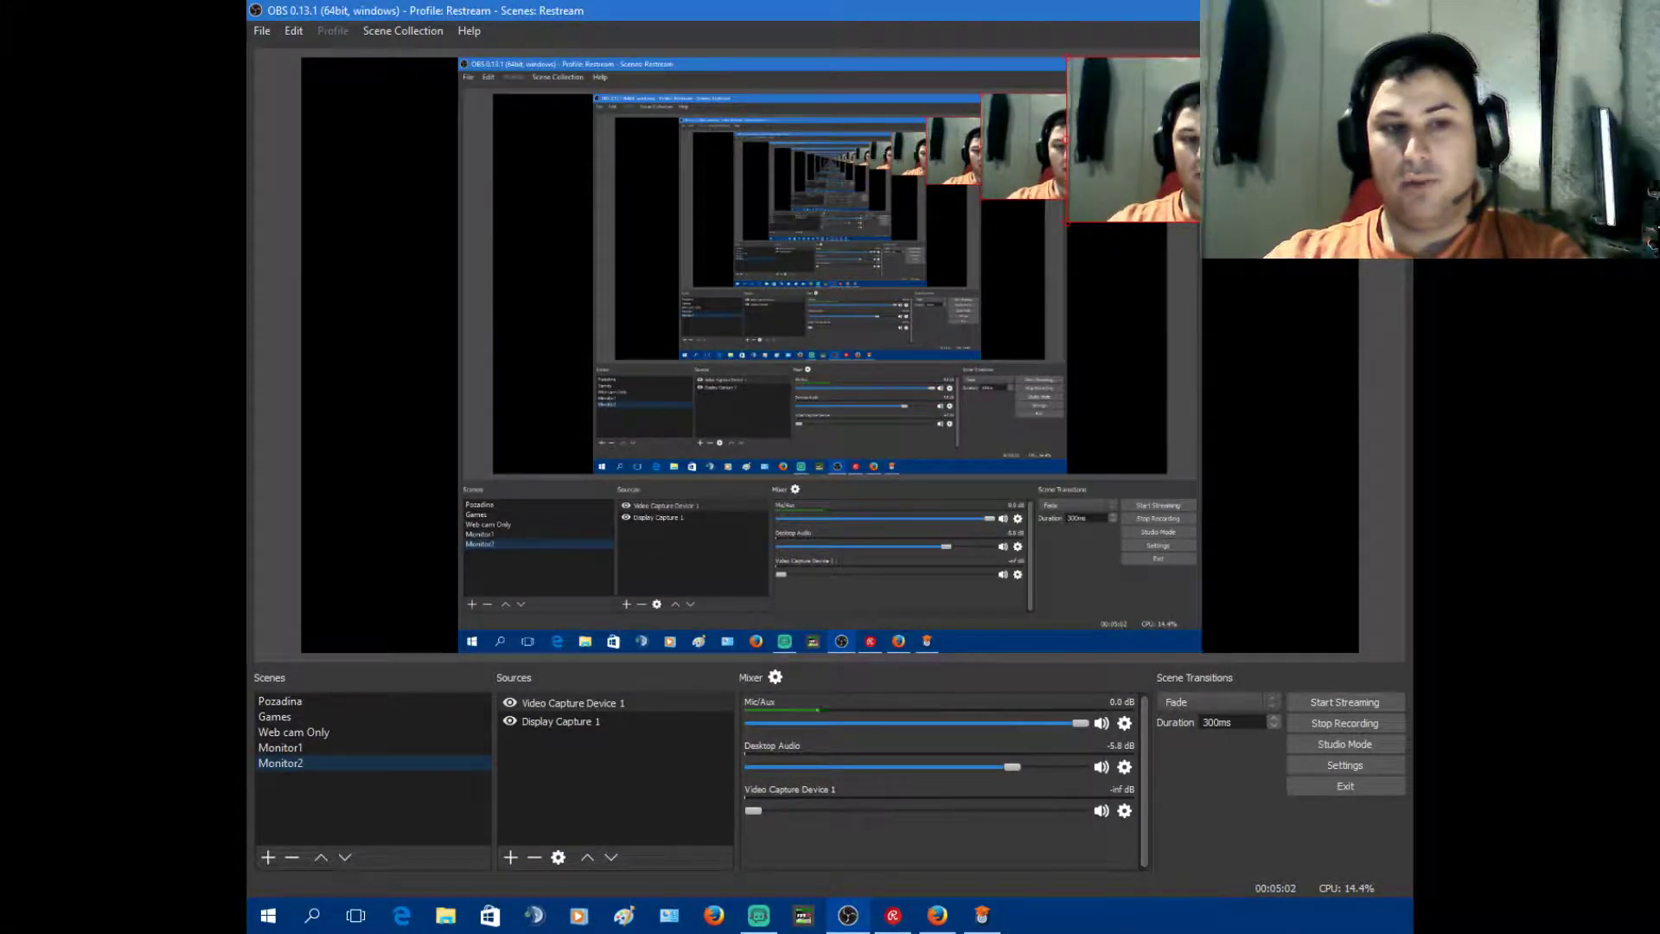
key("alt+Tab")
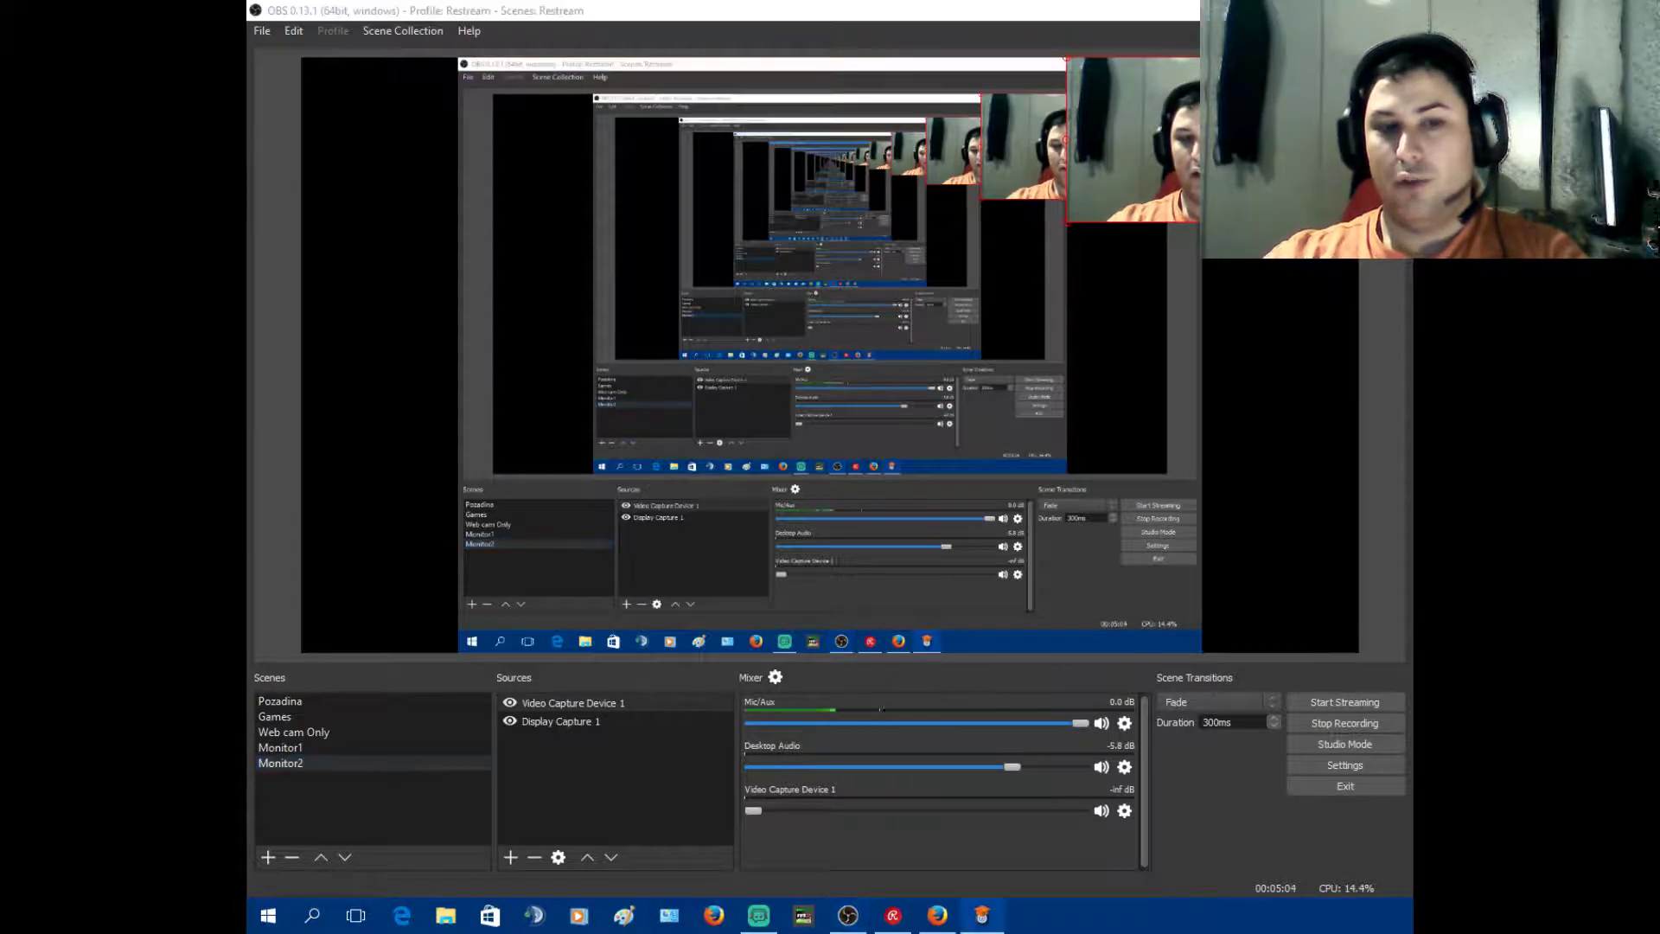